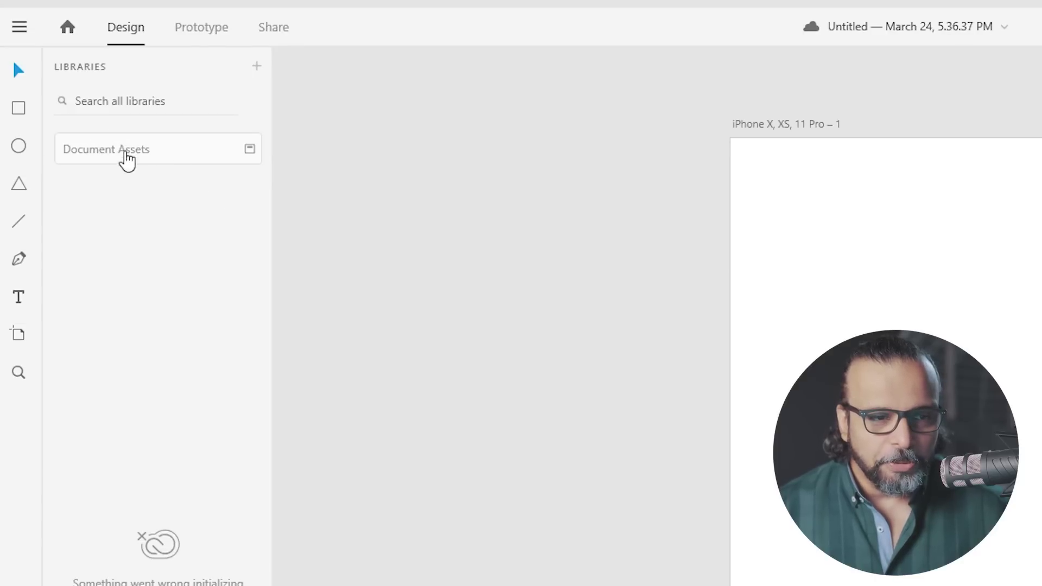
Step: Open the Document Assets library of the current file
{"action": "left_click", "coordinate": [176, 157]}
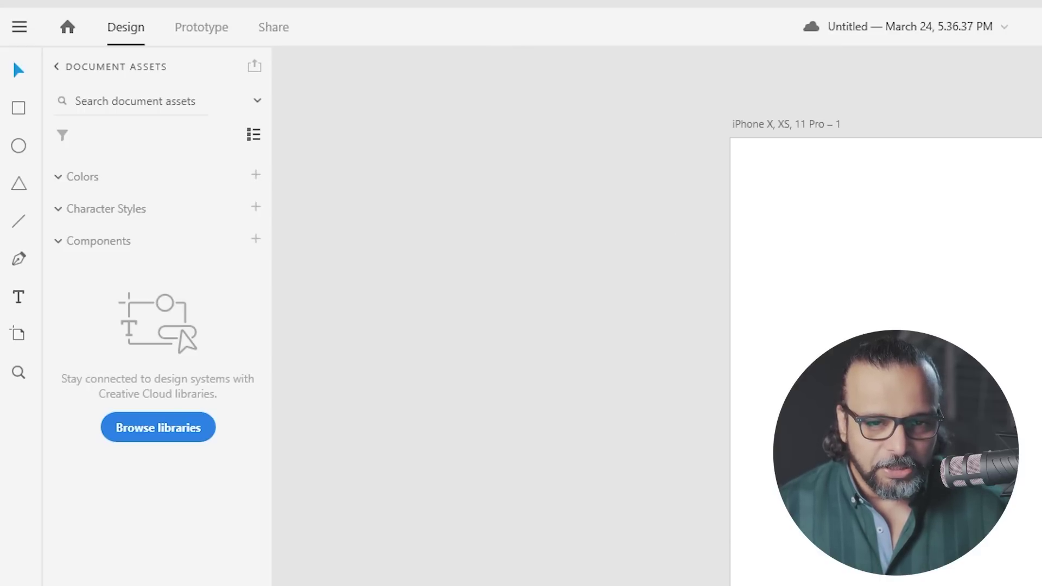
Step: Add the artboard's white fill to the document colors and delete that swatch again
{"action": "left_click", "coordinate": [947, 276]}
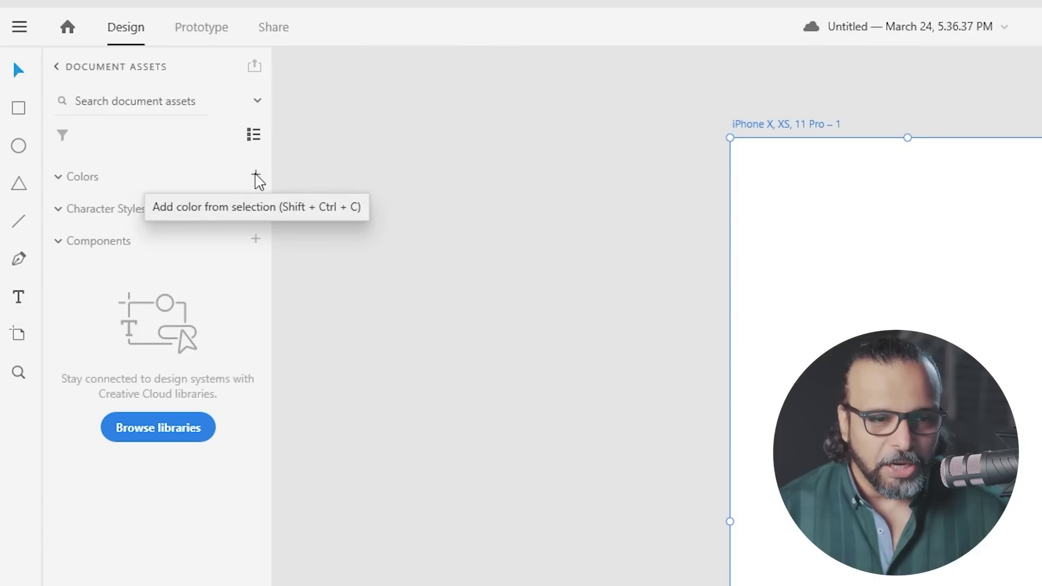
{"action": "left_click", "coordinate": [258, 179]}
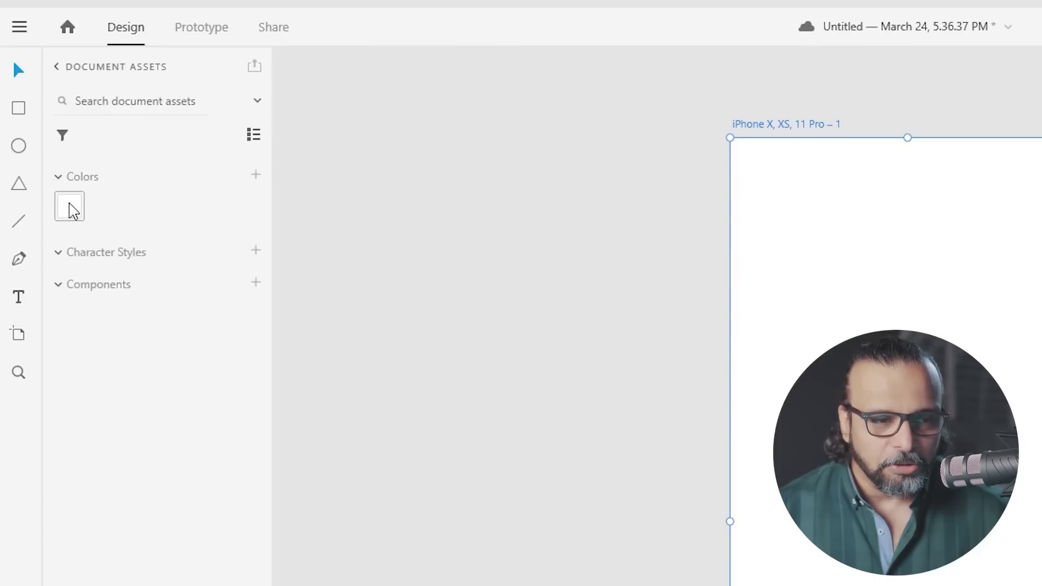
{"action": "mouse_move", "coordinate": [69, 204]}
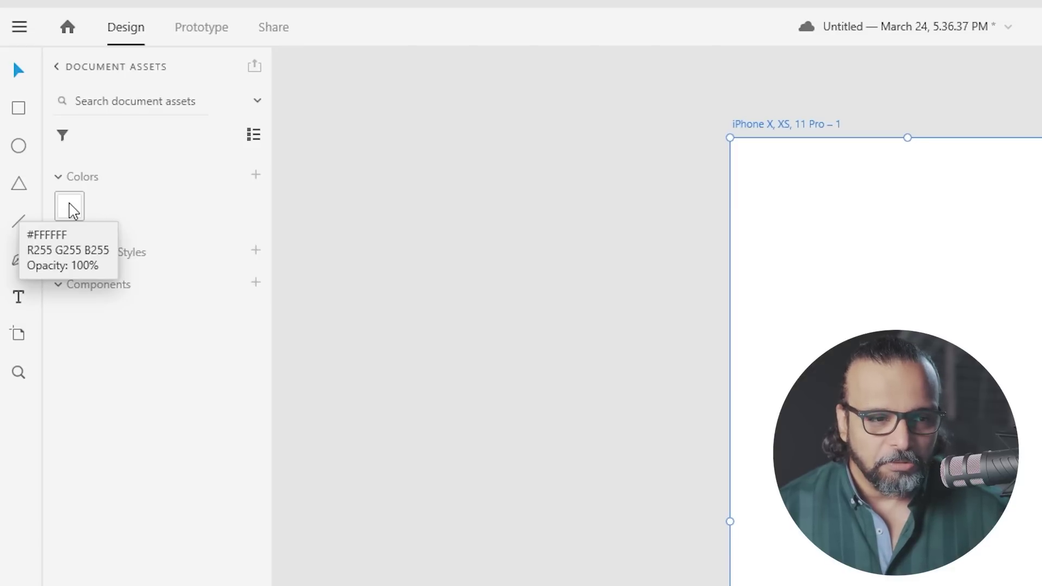
{"action": "right_click", "coordinate": [74, 210]}
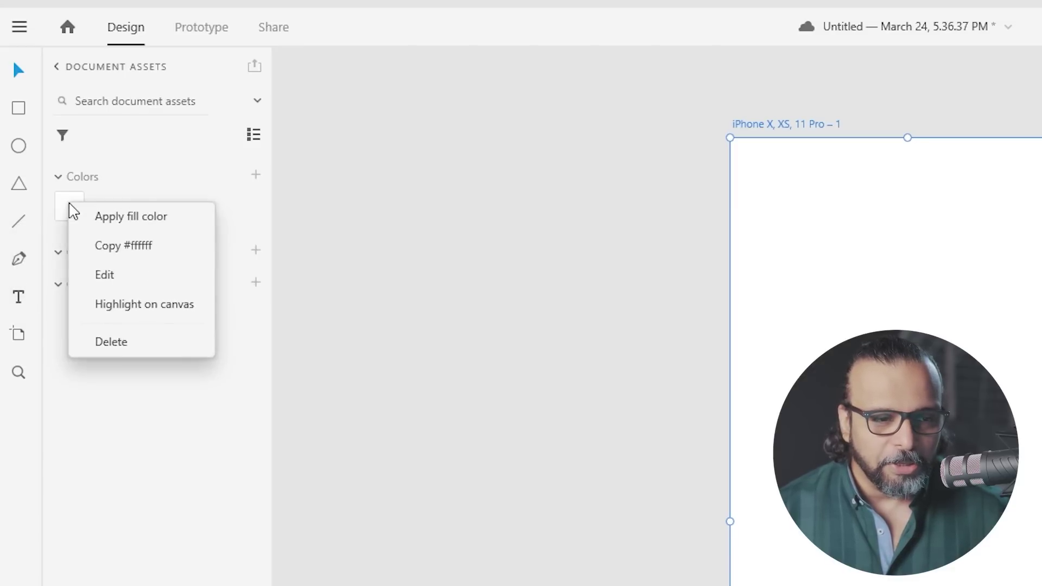
{"action": "left_click", "coordinate": [124, 342]}
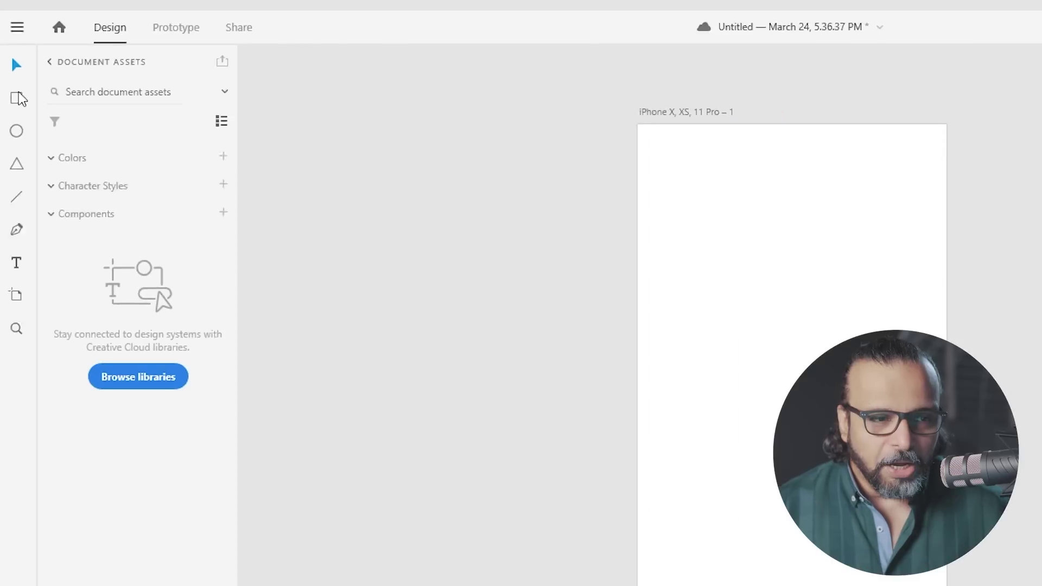
Step: Draw a rectangle about 240 × 76 in the upper part of the artboard
{"action": "left_click", "coordinate": [19, 101]}
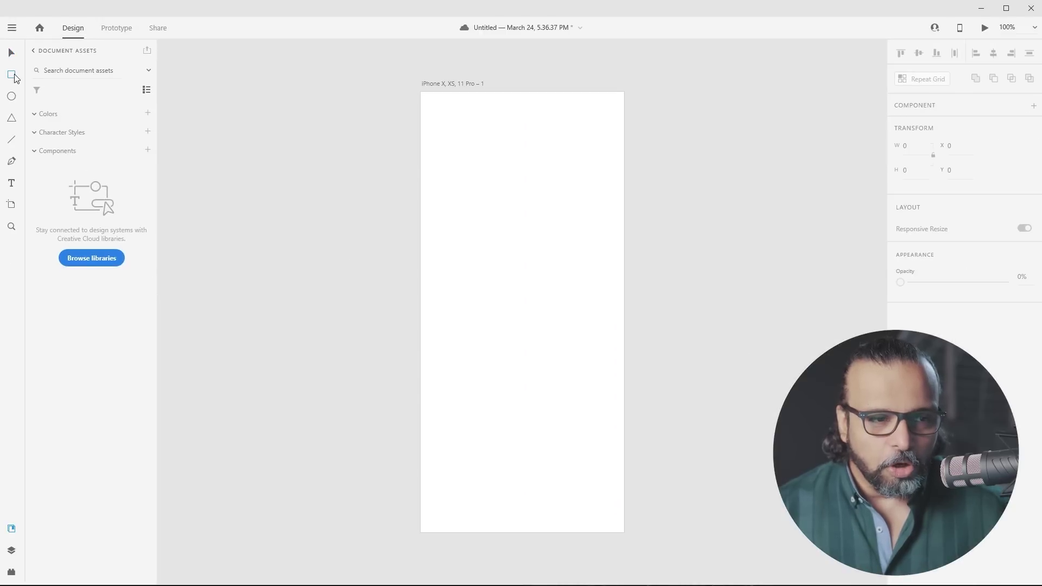
{"action": "left_click_drag", "start_coordinate": [457, 156], "coordinate": [587, 196]}
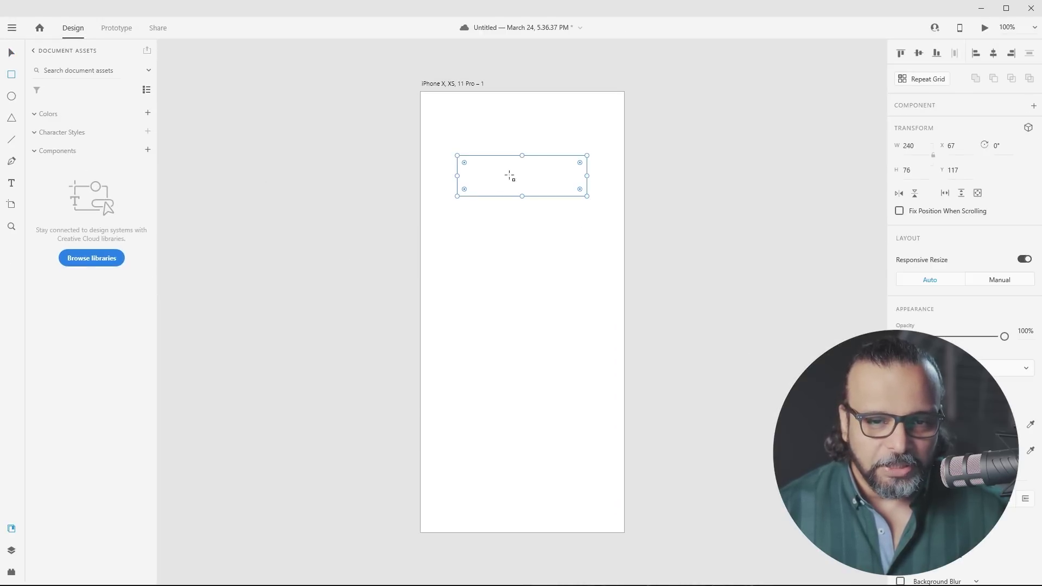
{"action": "left_click", "coordinate": [12, 52]}
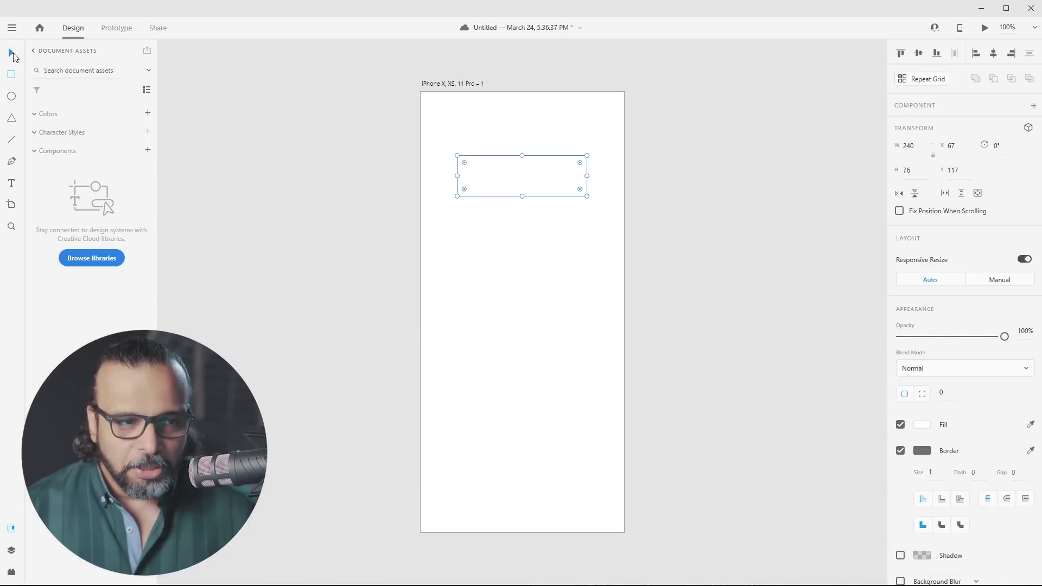
Step: Change the rectangle's fill to a muted teal solid color
{"action": "left_click", "coordinate": [927, 428]}
{"action": "left_click_drag", "start_coordinate": [866, 434], "coordinate": [868, 410]}
{"action": "left_click", "coordinate": [817, 398]}
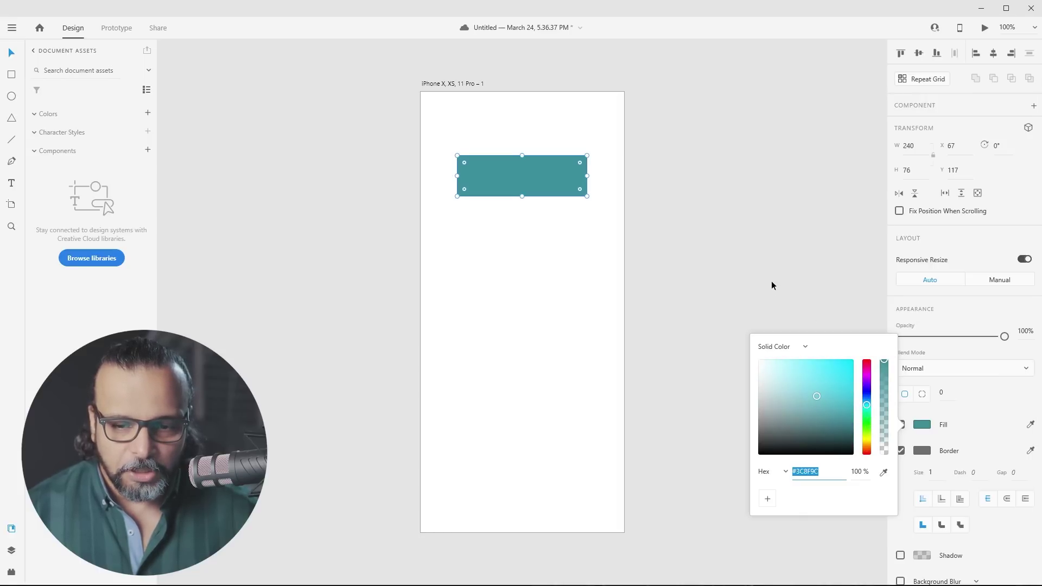
{"action": "left_click_drag", "start_coordinate": [828, 478], "coordinate": [795, 476]}
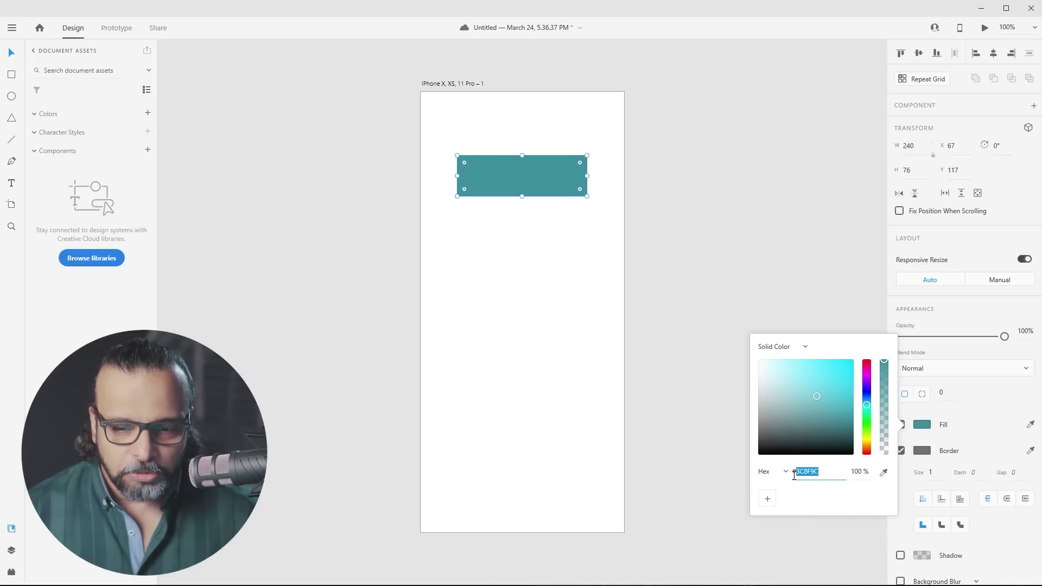
{"action": "left_click", "coordinate": [699, 252]}
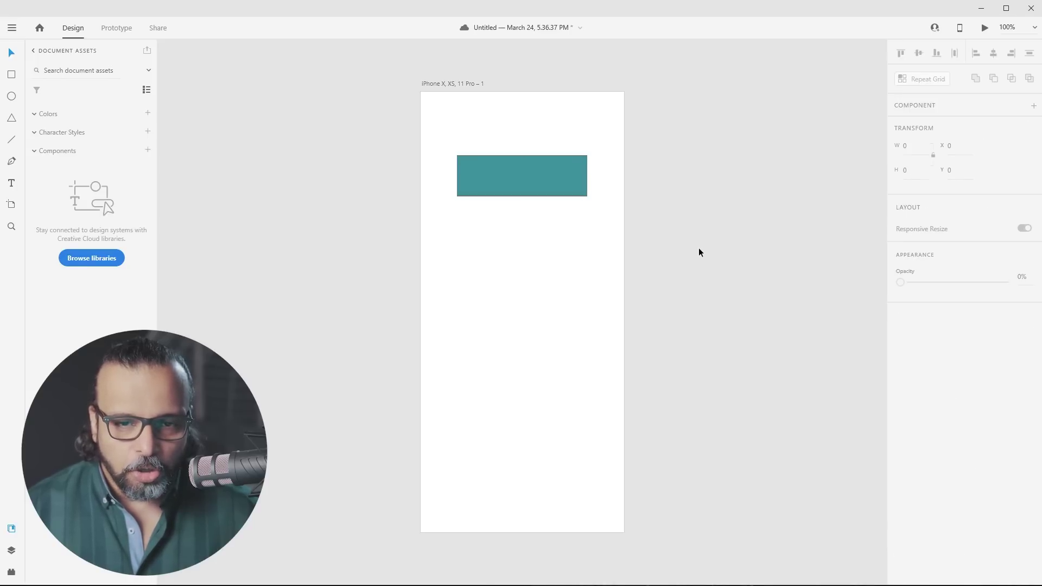
Step: Try adding the bordered rectangle's colors to the document colors, inspect its border up close, and undo the addition
{"action": "left_click", "coordinate": [484, 177]}
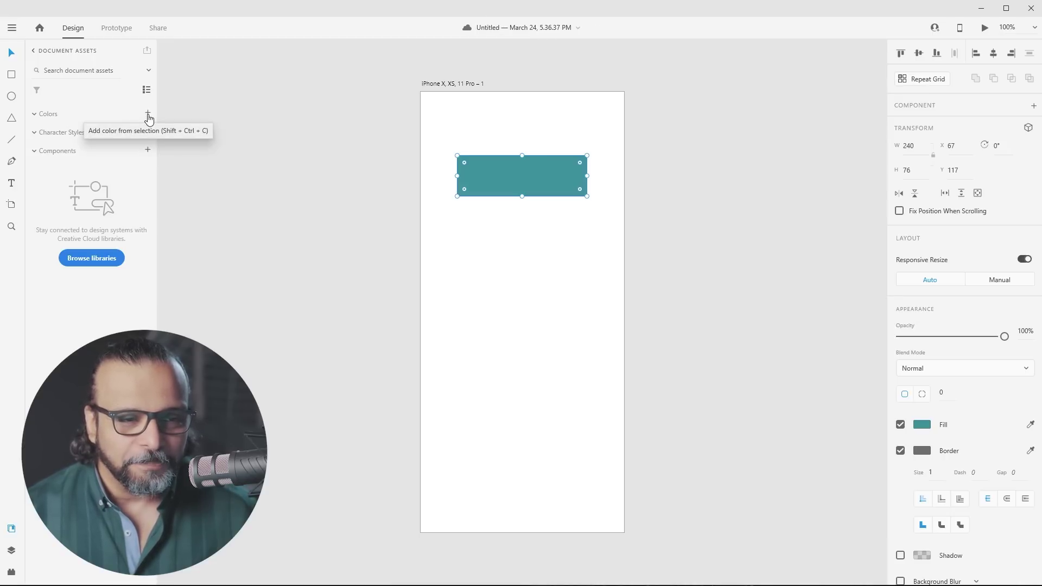
{"action": "left_click", "coordinate": [148, 117]}
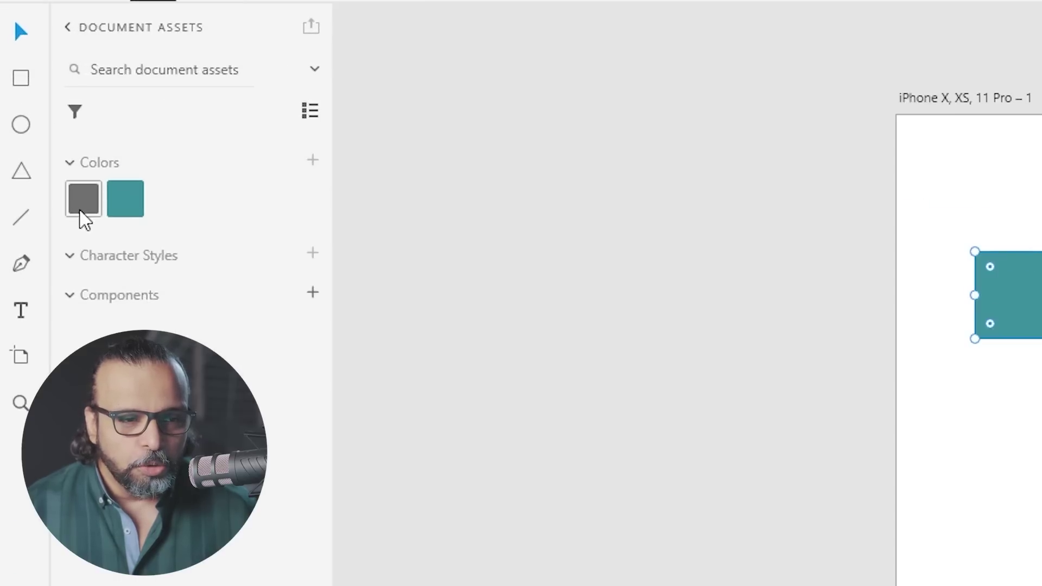
{"action": "mouse_move", "coordinate": [83, 205]}
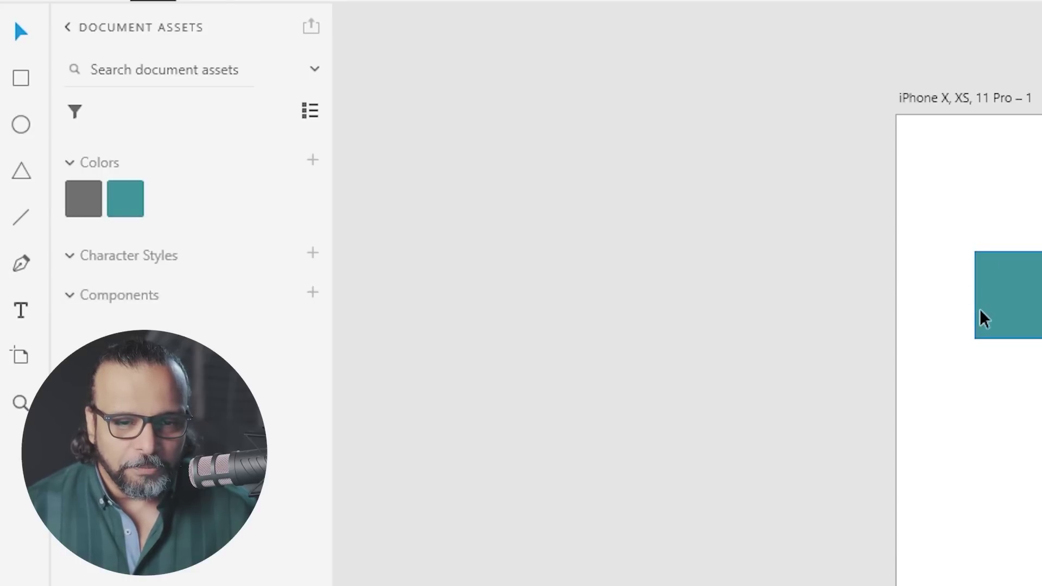
{"action": "scroll", "coordinate": [981, 319], "scroll_direction": "up", "scroll_amount": 5}
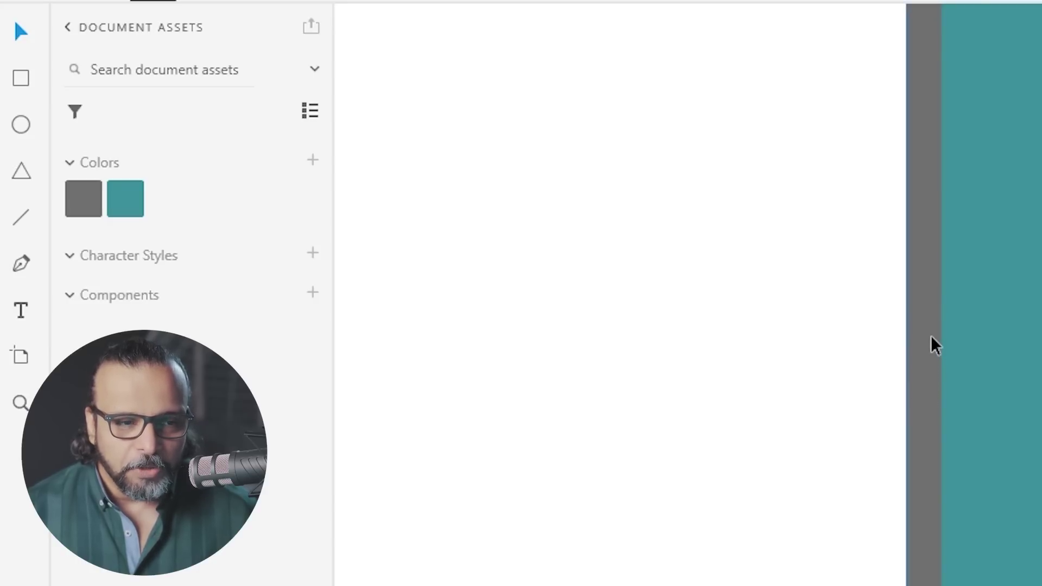
{"action": "key", "text": "ctrl+z"}
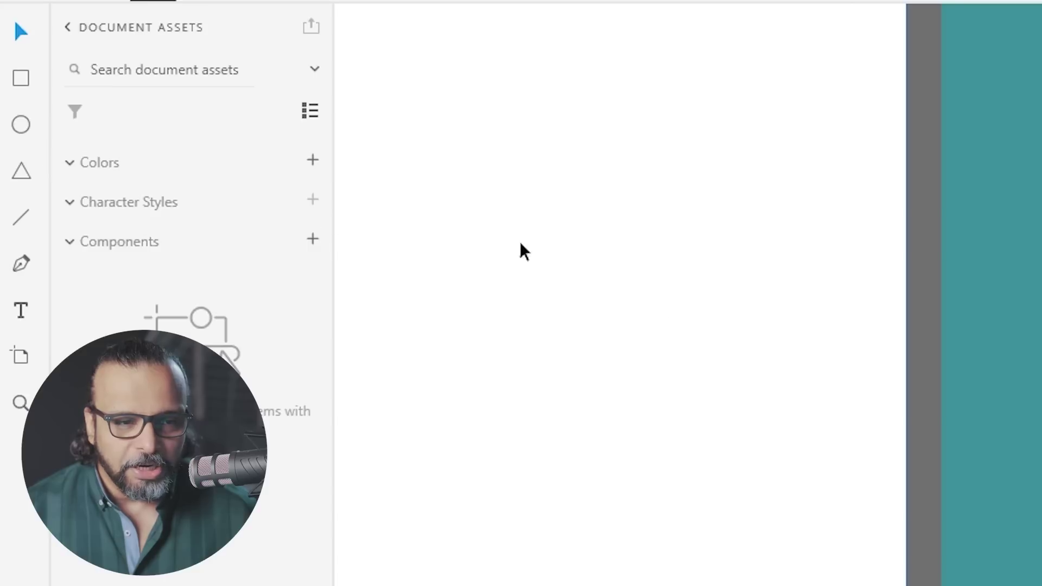
{"action": "key", "text": "ctrl+0"}
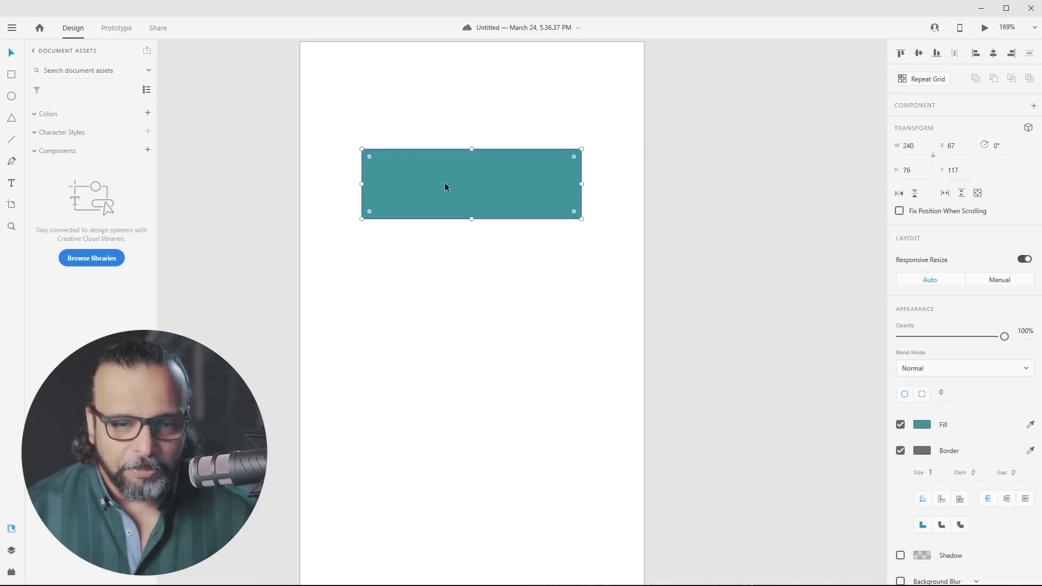
Step: Turn off the rectangle's border and add only its teal fill to the document colors
{"action": "left_click", "coordinate": [900, 451]}
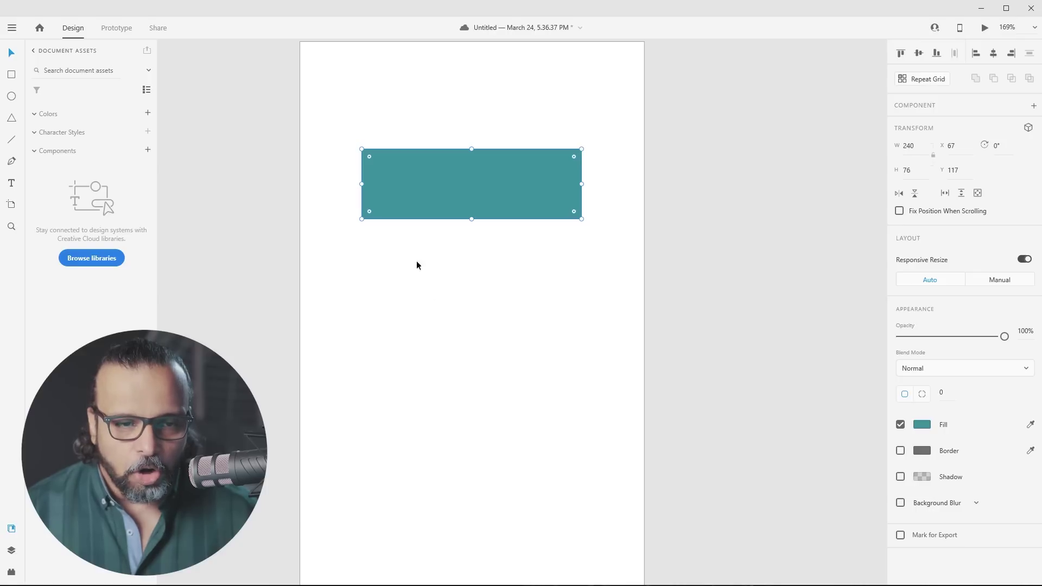
{"action": "left_click", "coordinate": [148, 114]}
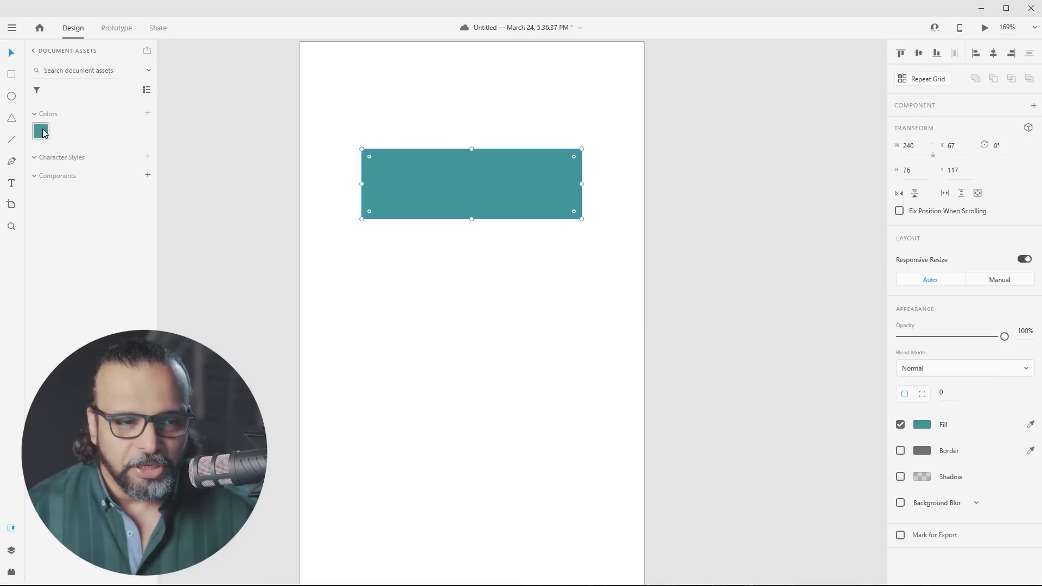
{"action": "left_click", "coordinate": [352, 307]}
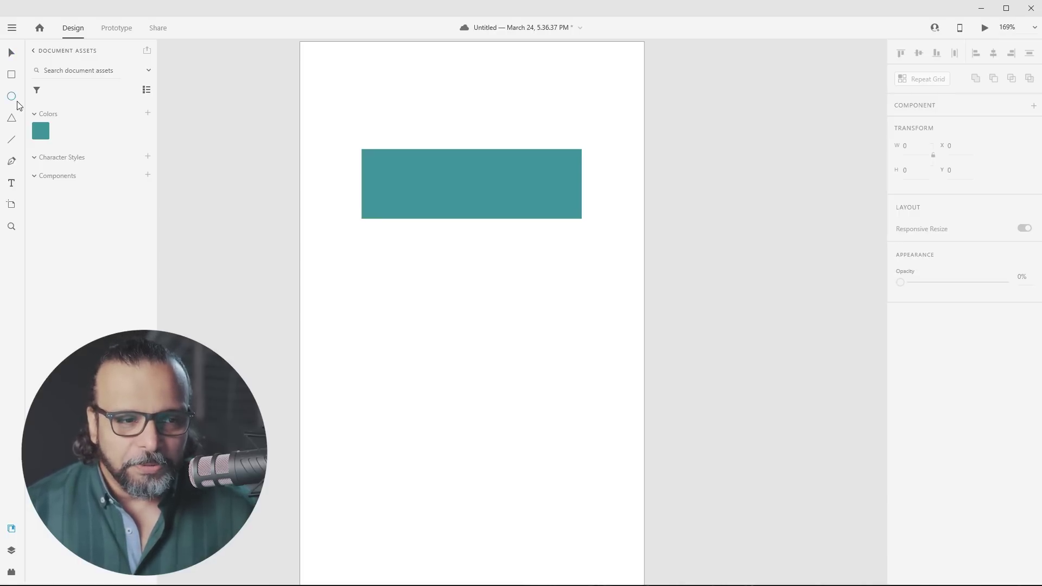
Step: Draw a circle about 95 × 96, a narrow ellipse about 28 × 89 and a triangle about 123 × 94 below the rectangle
{"action": "left_click_drag", "start_coordinate": [330, 256], "coordinate": [418, 344]}
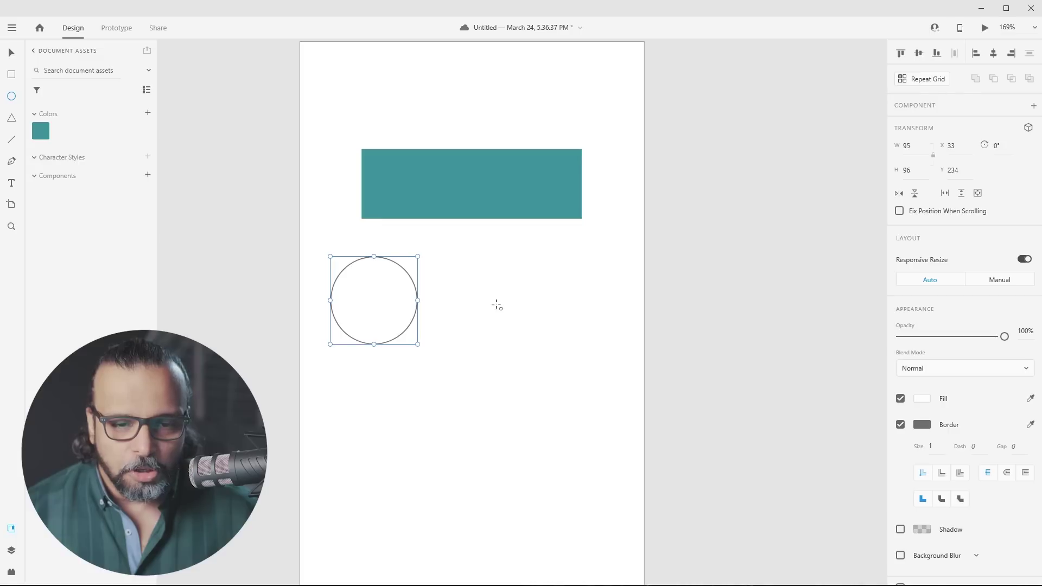
{"action": "left_click_drag", "start_coordinate": [478, 283], "coordinate": [503, 366]}
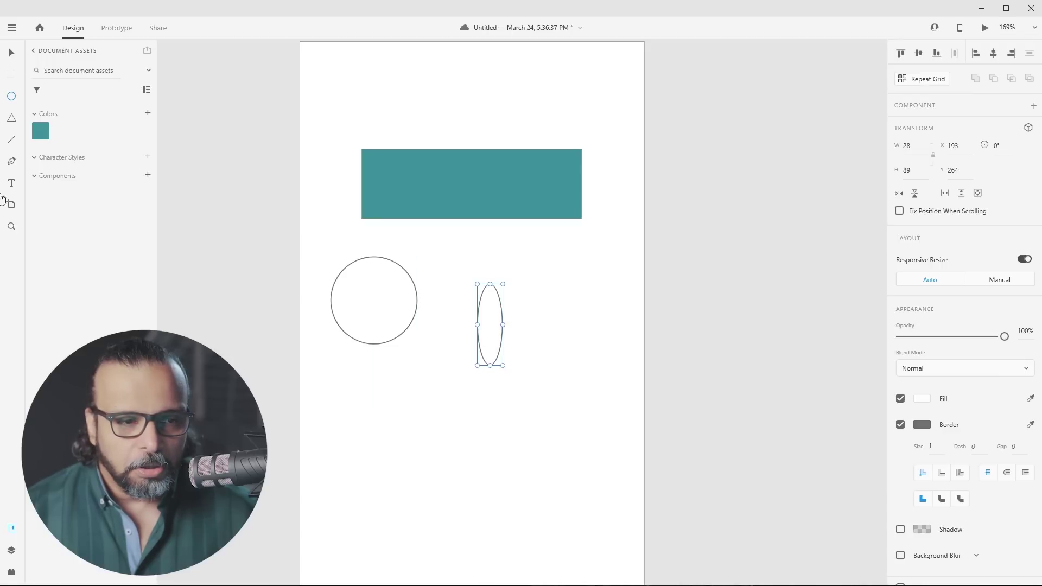
{"action": "left_click", "coordinate": [11, 118]}
{"action": "left_click_drag", "start_coordinate": [450, 402], "coordinate": [563, 486]}
{"action": "left_click", "coordinate": [18, 50]}
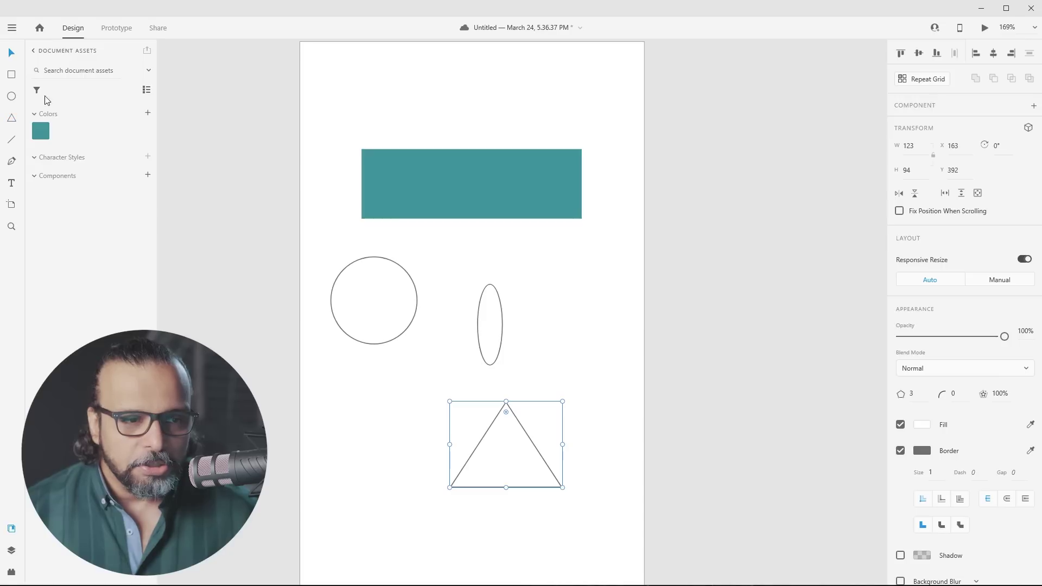
Step: Apply the saved teal color to the circle, ellipse and triangle together and turn off their borders
{"action": "left_click_drag", "start_coordinate": [305, 259], "coordinate": [651, 485]}
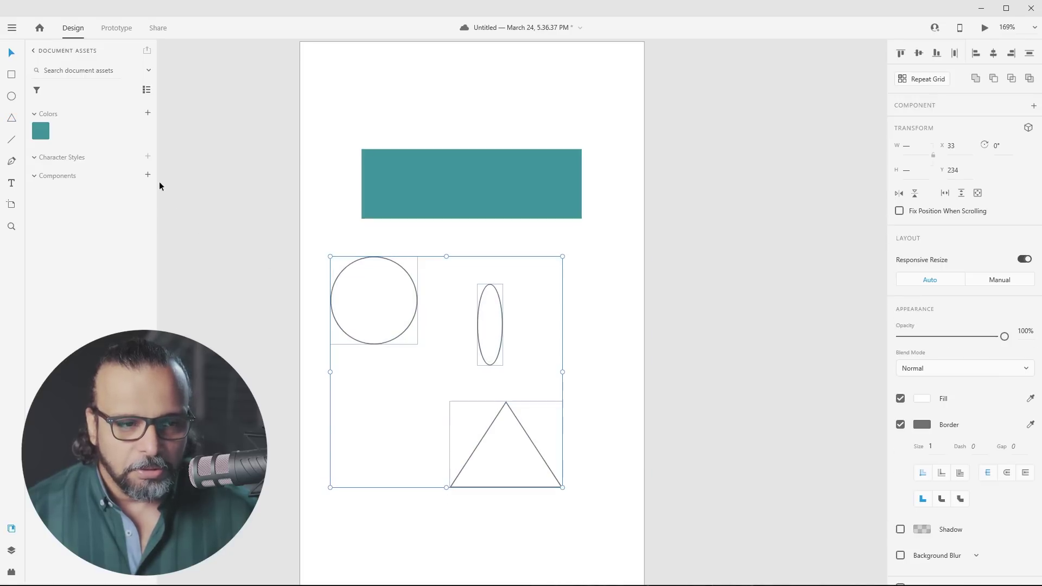
{"action": "left_click", "coordinate": [41, 131]}
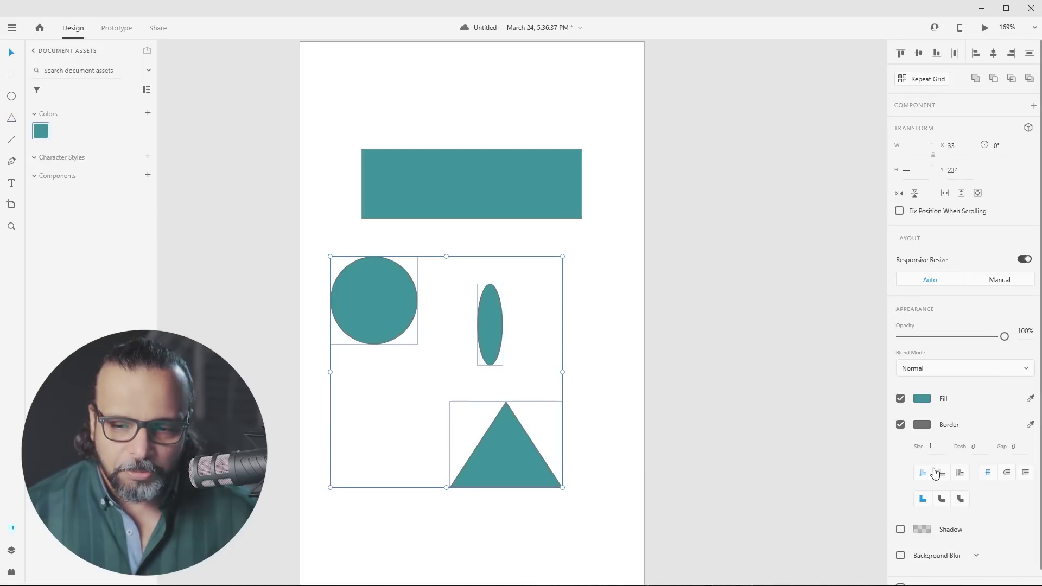
{"action": "left_click", "coordinate": [900, 425]}
{"action": "left_click", "coordinate": [597, 318]}
Step: Move the teal rectangle up to about X 63, Y 86
{"action": "left_click_drag", "start_coordinate": [508, 202], "coordinate": [505, 171]}
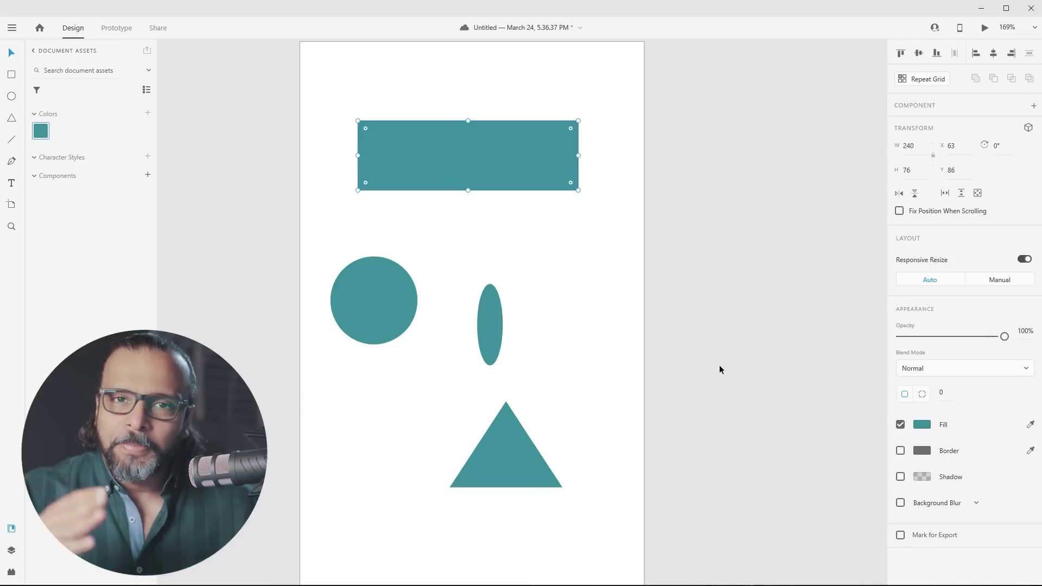
Step: Add two more iPhone X, XS, 11 Pro artboards in a row beside the first one
{"action": "scroll", "coordinate": [424, 273], "scroll_direction": "down", "scroll_amount": 2}
{"action": "scroll", "coordinate": [424, 273], "scroll_direction": "down", "scroll_amount": 10}
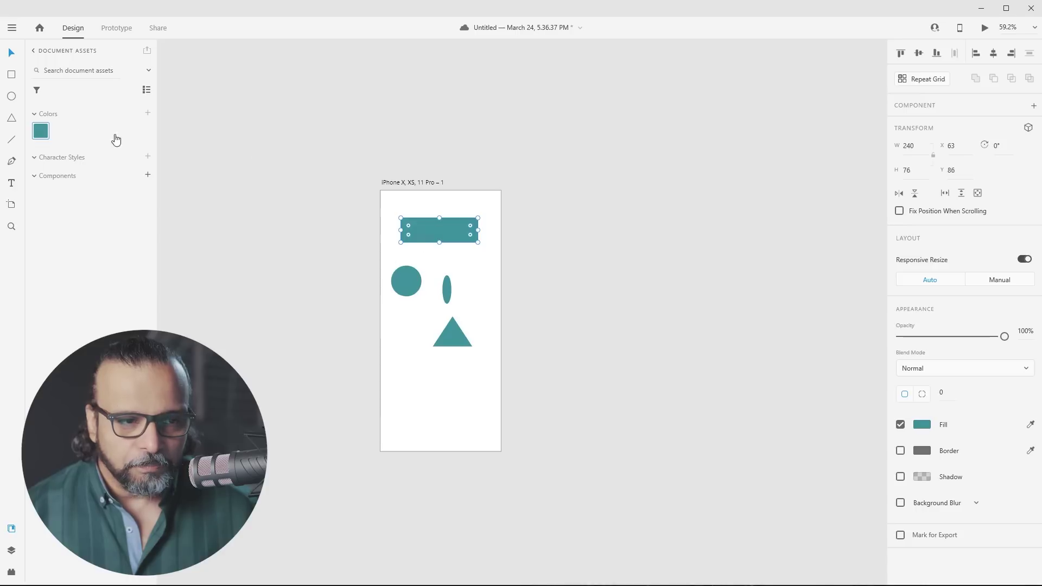
{"action": "left_click", "coordinate": [11, 204]}
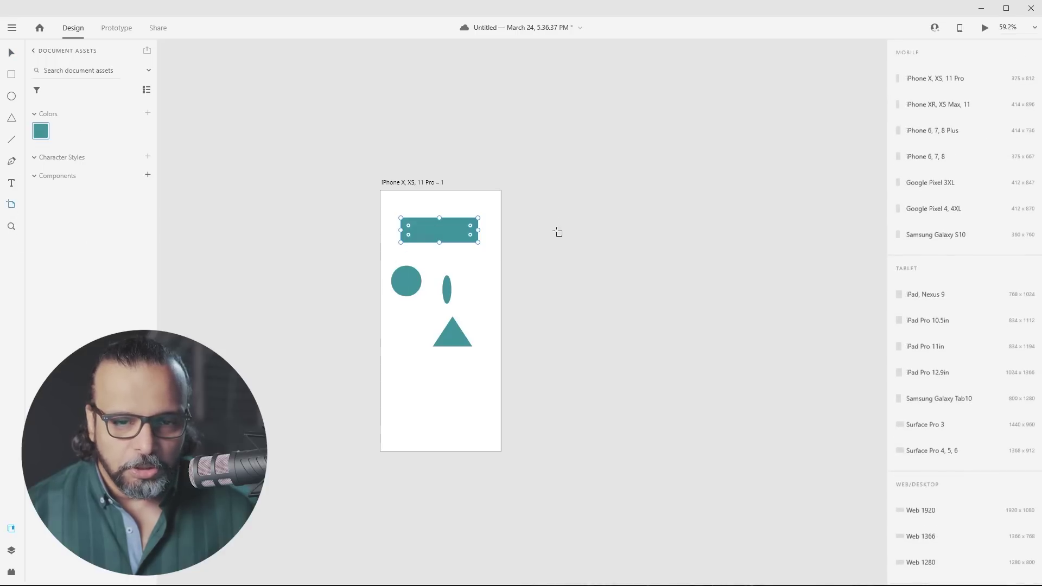
{"action": "left_click", "coordinate": [516, 191]}
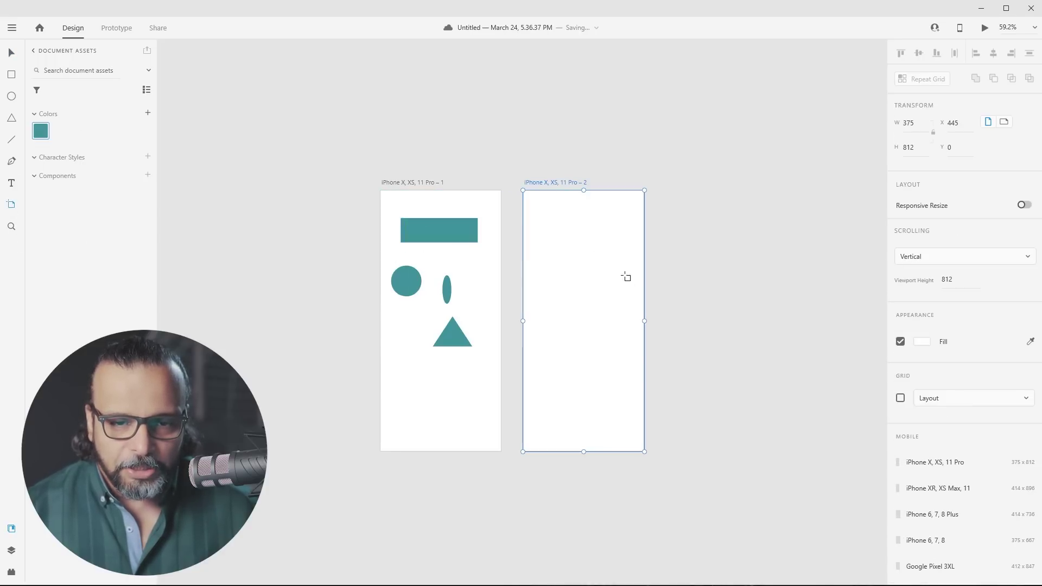
{"action": "left_click", "coordinate": [669, 190]}
{"action": "left_click", "coordinate": [12, 54]}
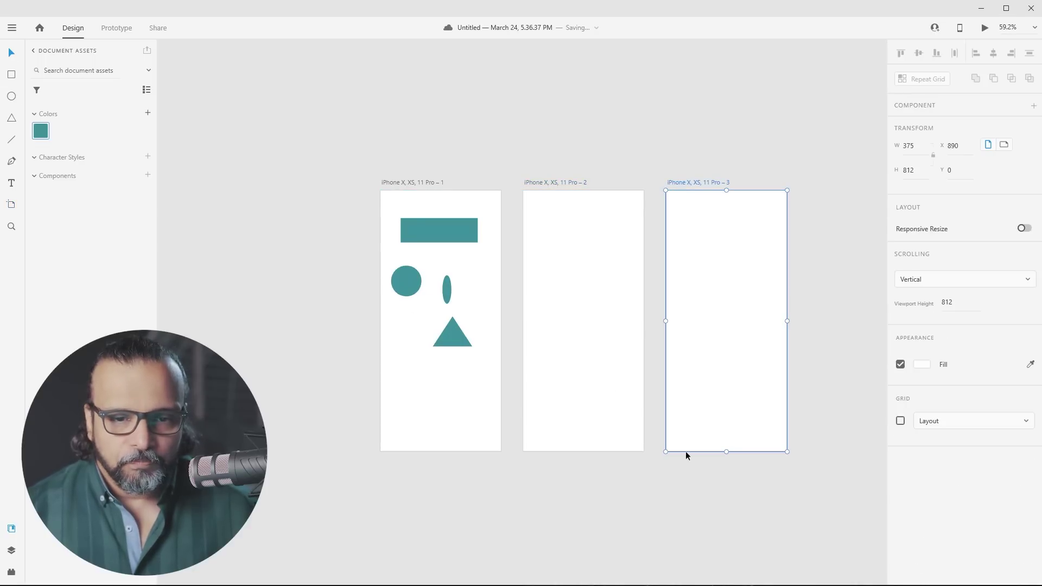
Step: Draw a triangle about 296 × 401 on the second artboard and an ellipse about 247 × 579 on the third
{"action": "left_click", "coordinate": [617, 305]}
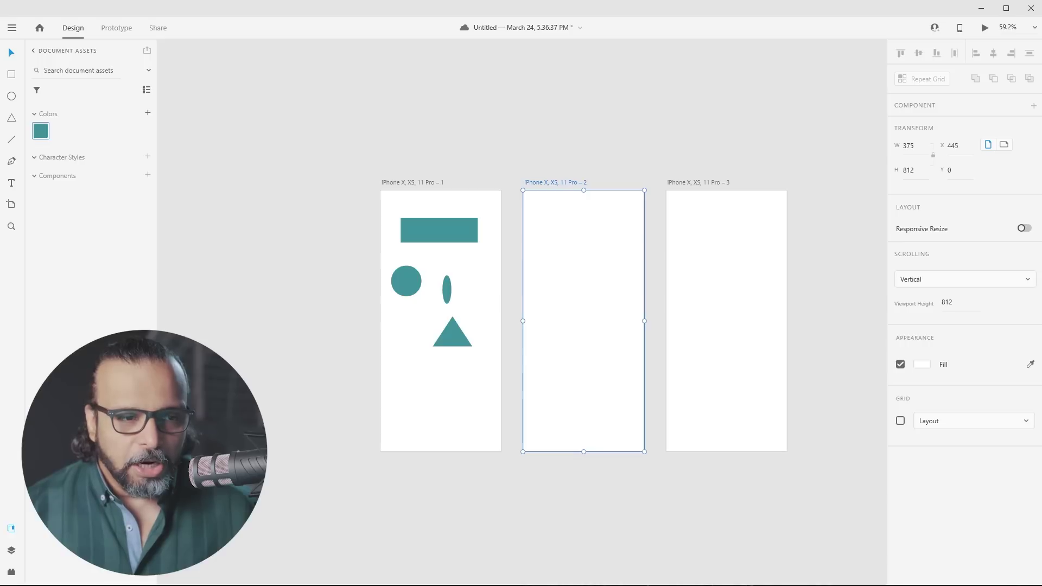
{"action": "mouse_move", "coordinate": [537, 232]}
{"action": "left_mouse_down"}
{"action": "mouse_move", "coordinate": [565, 288]}
{"action": "mouse_move", "coordinate": [633, 360]}
{"action": "left_mouse_up"}
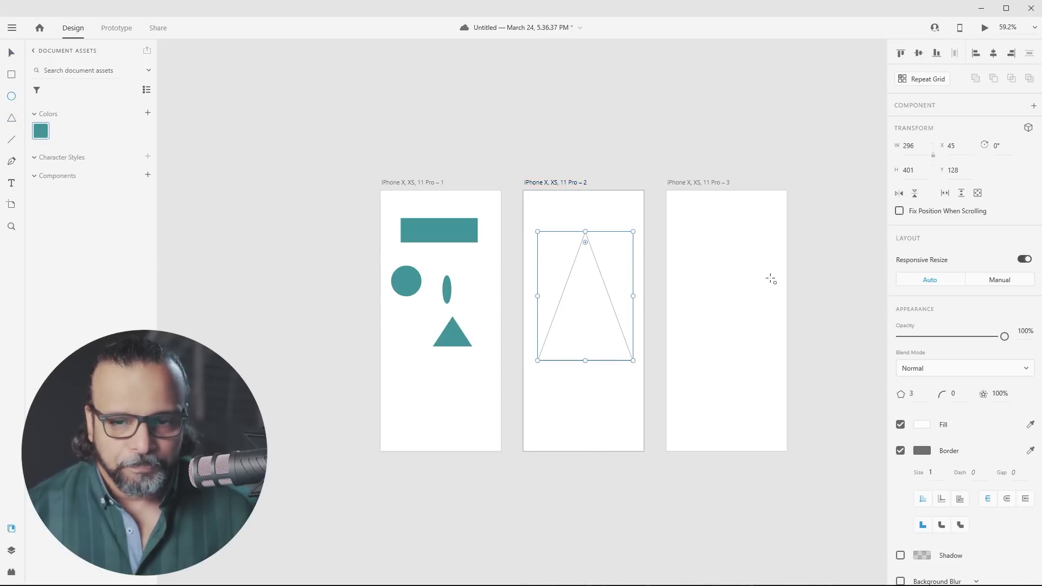
{"action": "left_click_drag", "start_coordinate": [695, 216], "coordinate": [773, 401]}
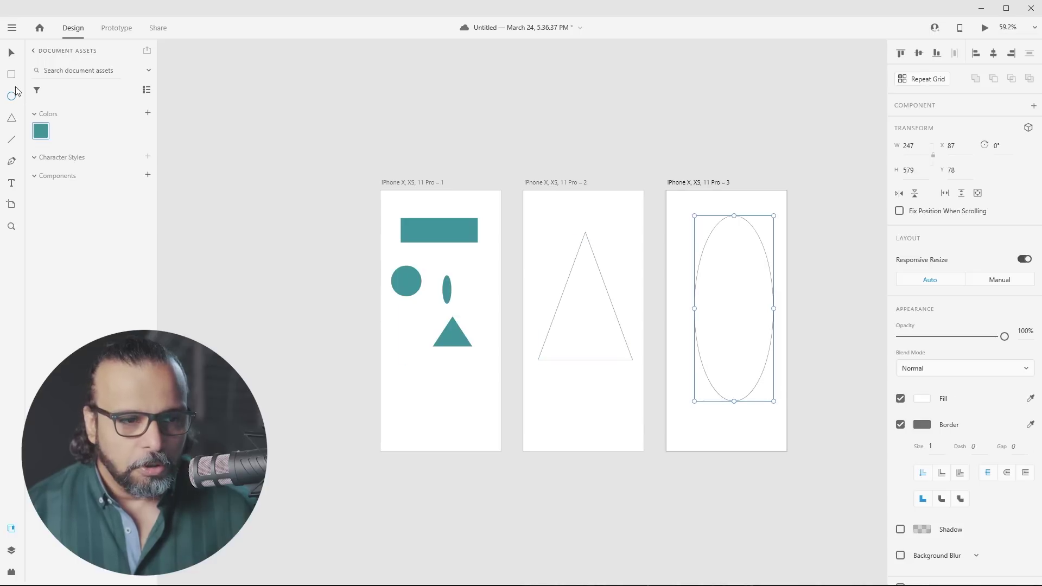
Step: Apply the saved teal color to the triangle on the second artboard and the ellipse on the third together
{"action": "left_click_drag", "start_coordinate": [550, 226], "coordinate": [792, 446]}
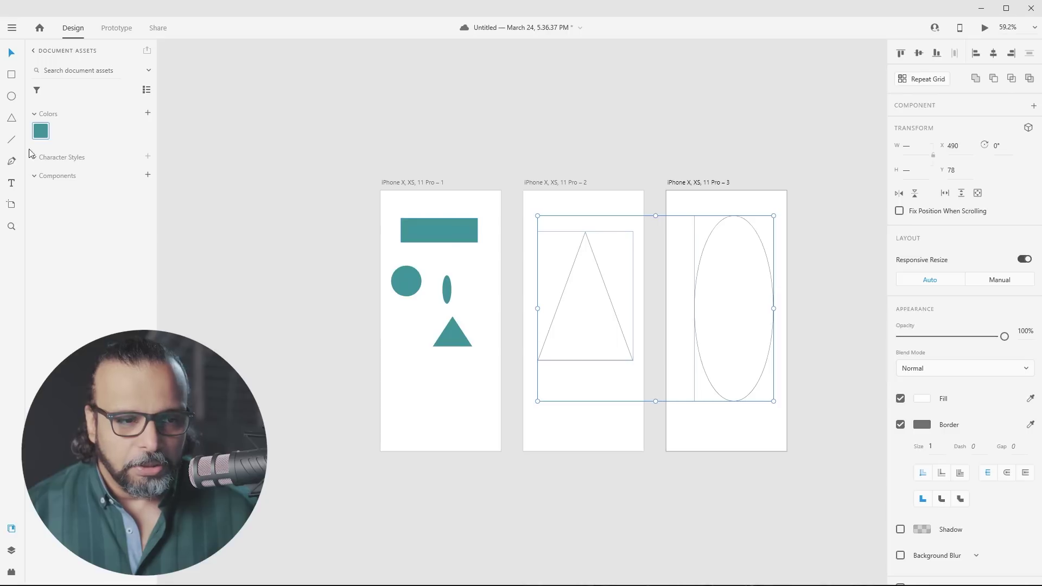
{"action": "left_click", "coordinate": [40, 131]}
{"action": "key", "text": "Escape"}
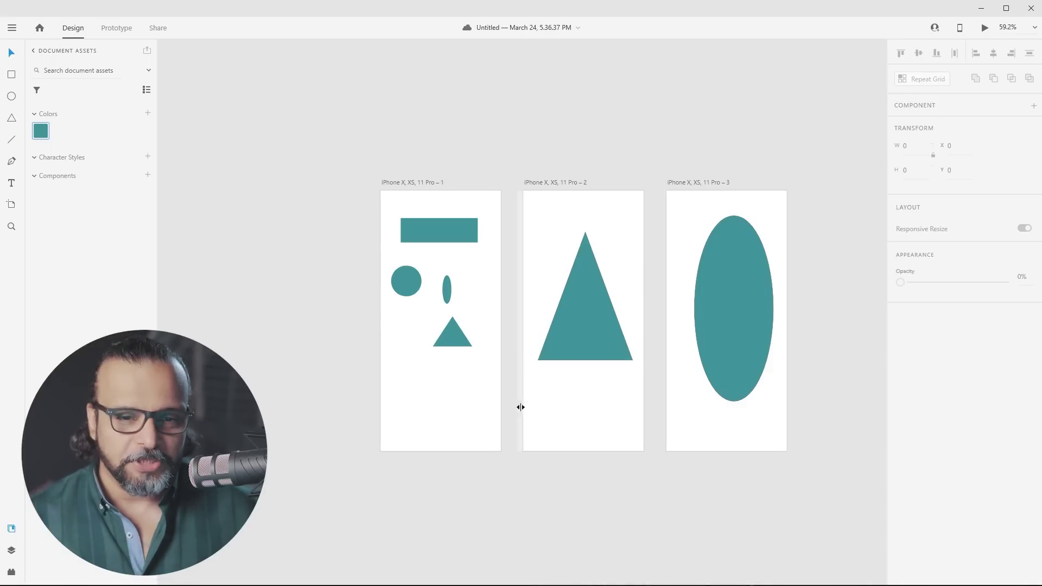
Step: Change the fill of the large triangle on the second artboard to olive green
{"action": "left_click", "coordinate": [444, 233]}
{"action": "left_click", "coordinate": [596, 331]}
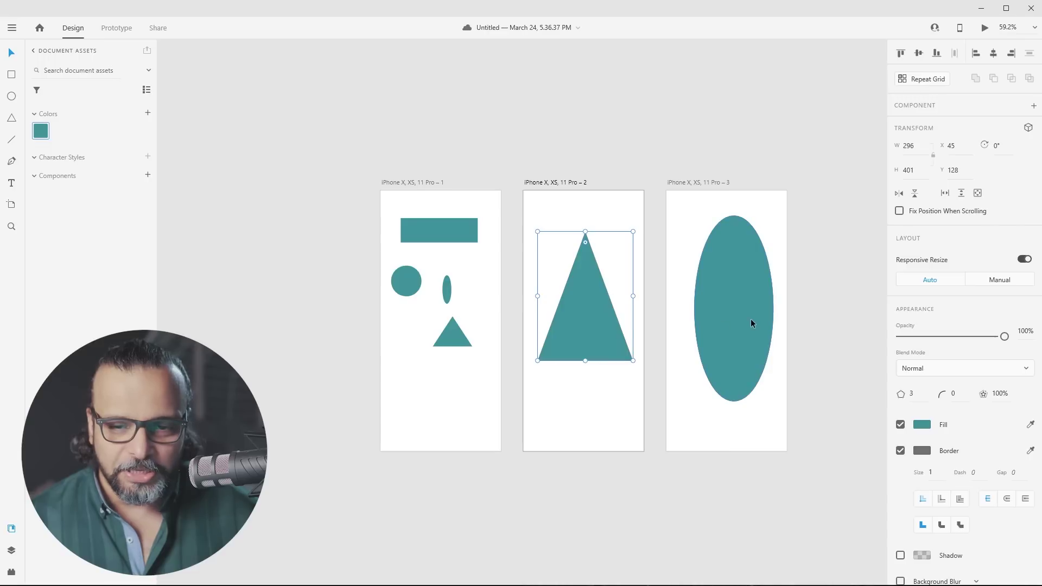
{"action": "left_click", "coordinate": [921, 425]}
{"action": "left_click", "coordinate": [867, 418]}
{"action": "left_click_drag", "start_coordinate": [870, 424], "coordinate": [867, 439]}
Step: Change the fill of the large ellipse on the third artboard to purple
{"action": "left_click", "coordinate": [732, 276]}
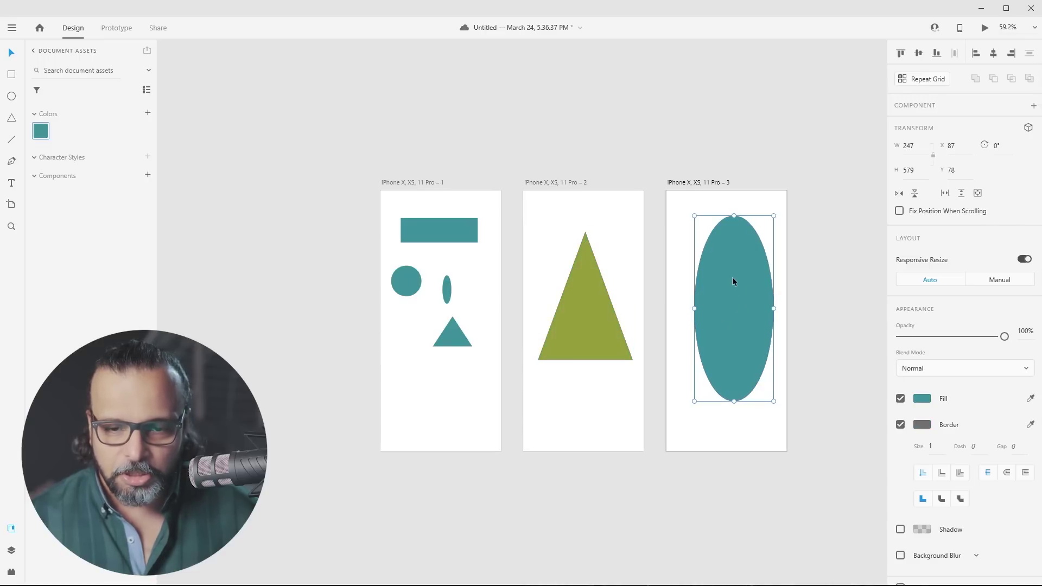
{"action": "left_click", "coordinate": [921, 399]}
{"action": "left_click", "coordinate": [867, 415]}
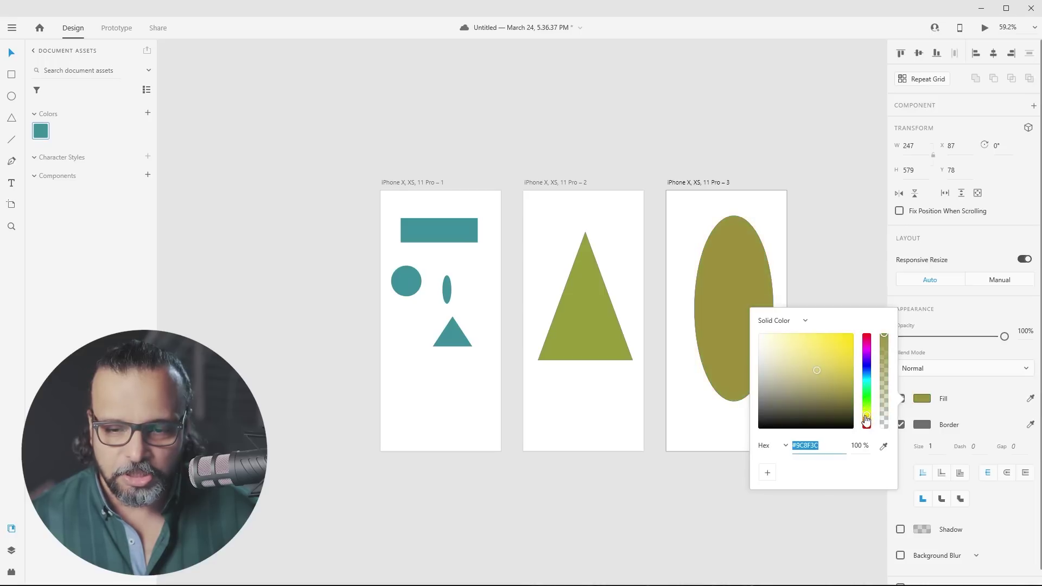
{"action": "left_click", "coordinate": [867, 348]}
{"action": "left_click", "coordinate": [818, 286]}
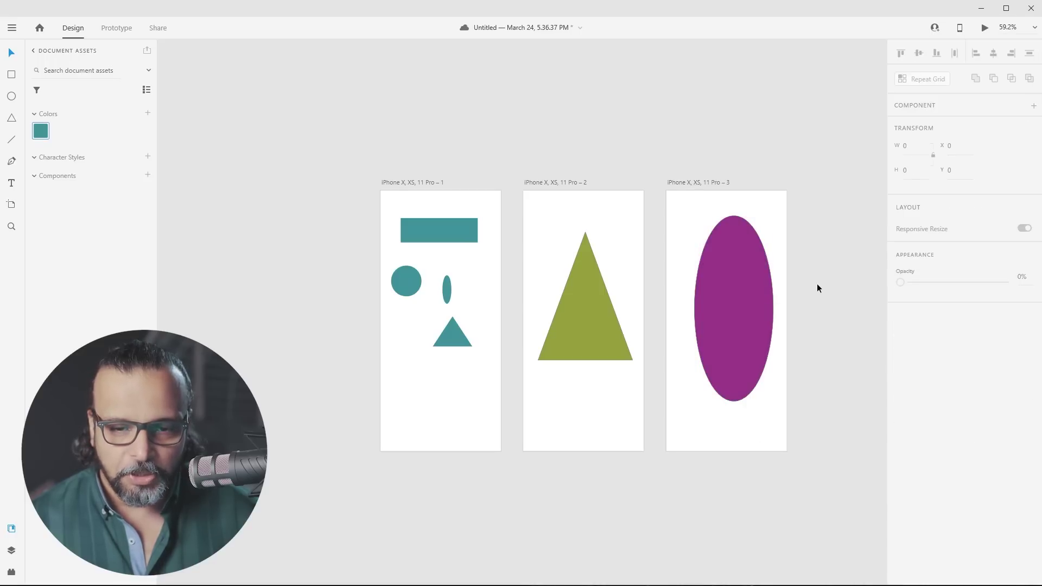
Step: Undo the individual fill changes on the large ellipse and the large triangle
{"action": "key", "text": "ctrl+z"}
{"action": "key", "text": "ctrl+z"}
{"action": "key", "text": "ctrl+z"}
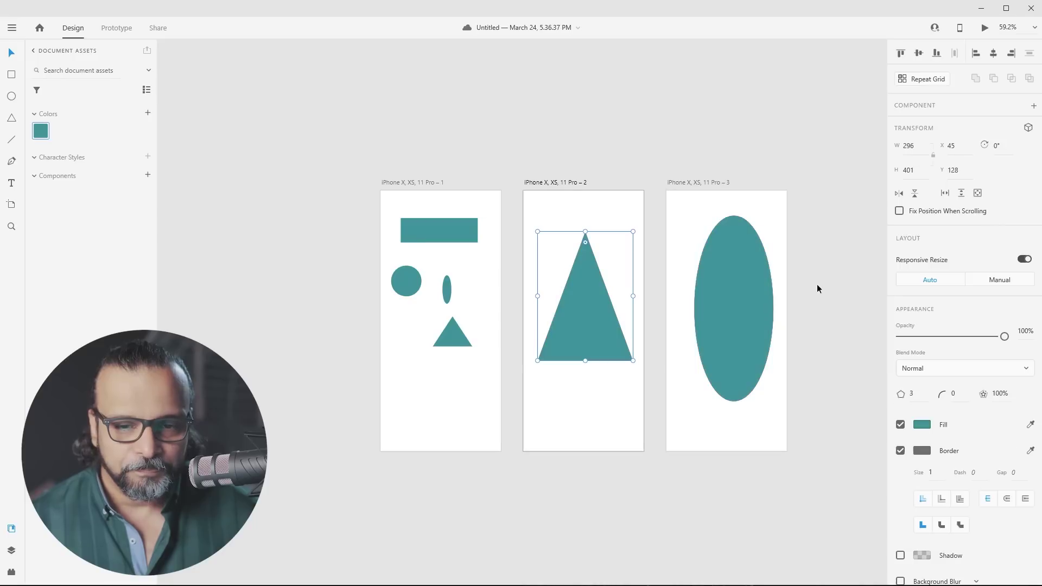
{"action": "left_click", "coordinate": [816, 284]}
{"action": "left_click", "coordinate": [587, 310]}
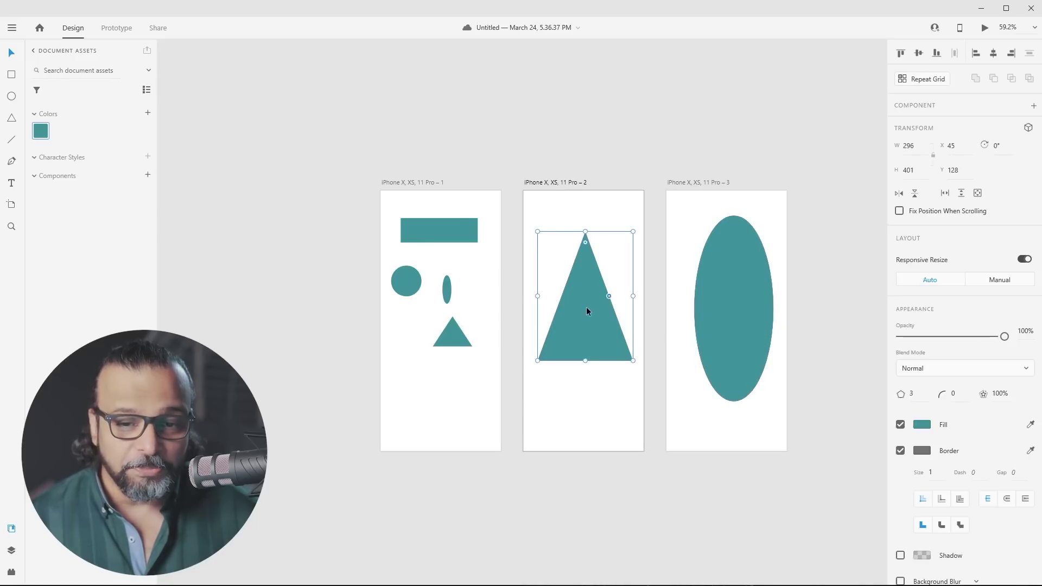
{"action": "left_click", "coordinate": [723, 305]}
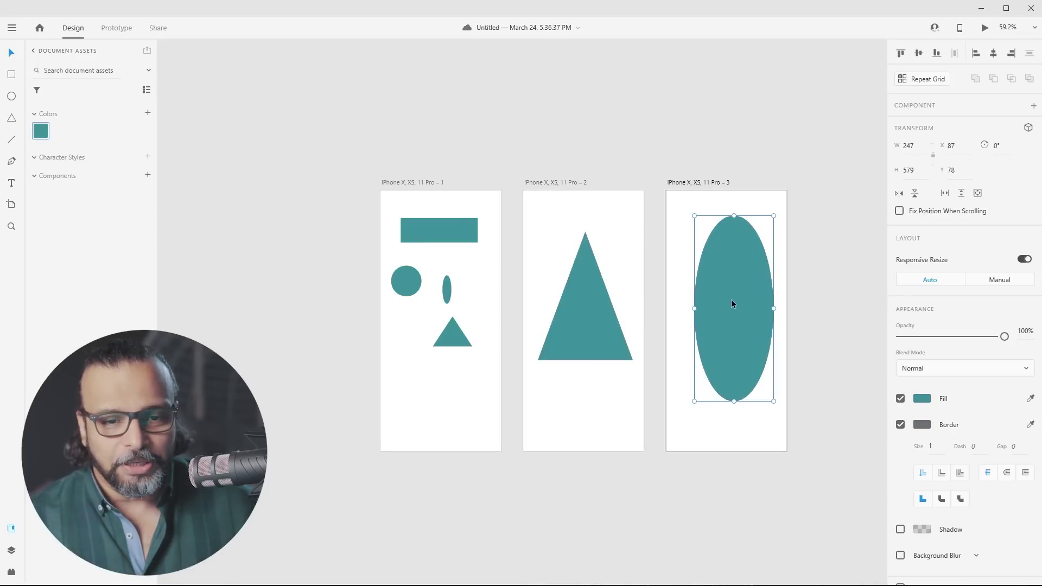
{"action": "left_click", "coordinate": [360, 221]}
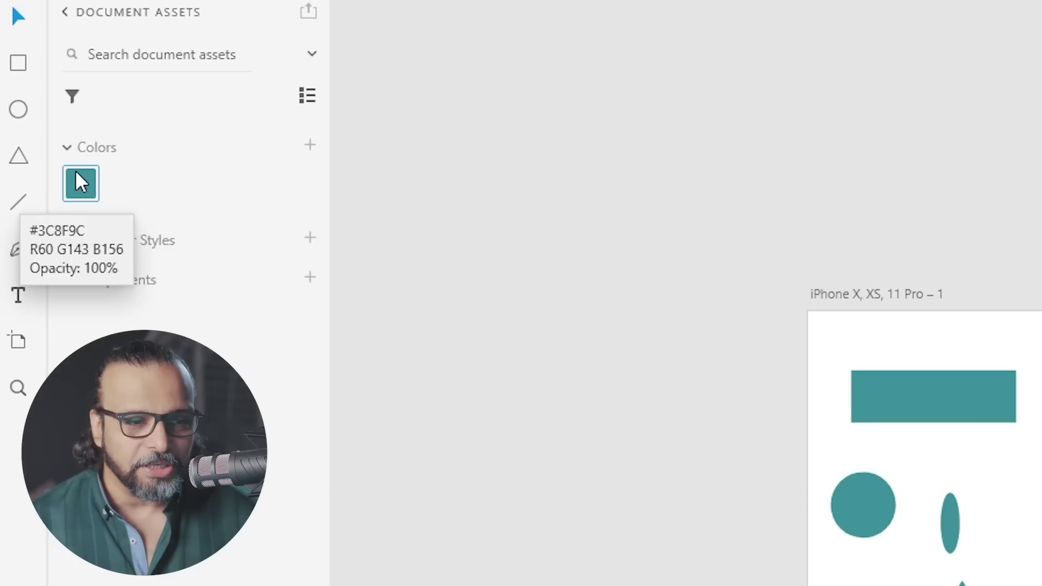
Step: Edit the saved teal color asset to a muted purple, about #92659F
{"action": "right_click", "coordinate": [76, 172]}
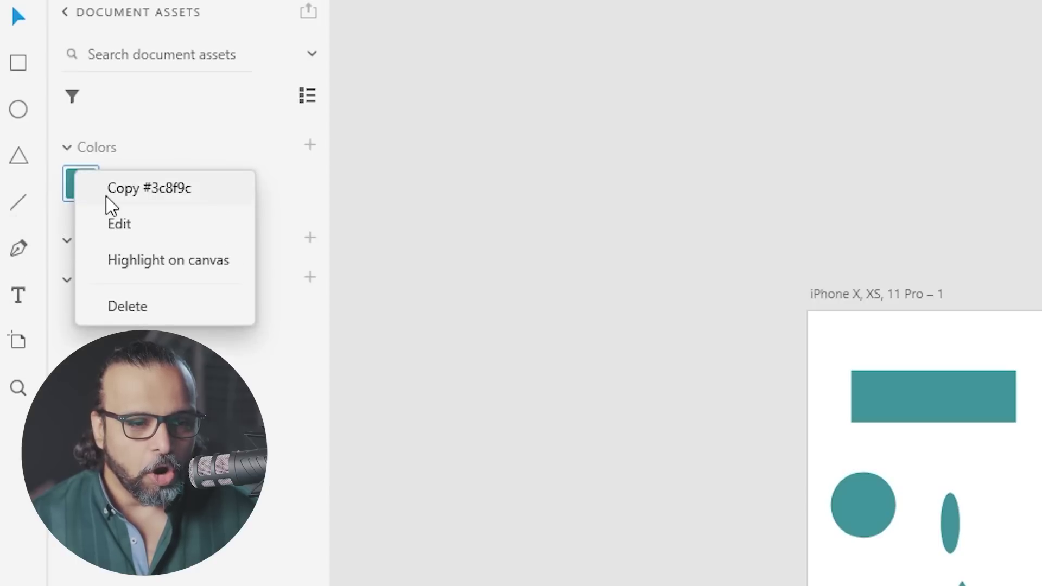
{"action": "left_click", "coordinate": [122, 236]}
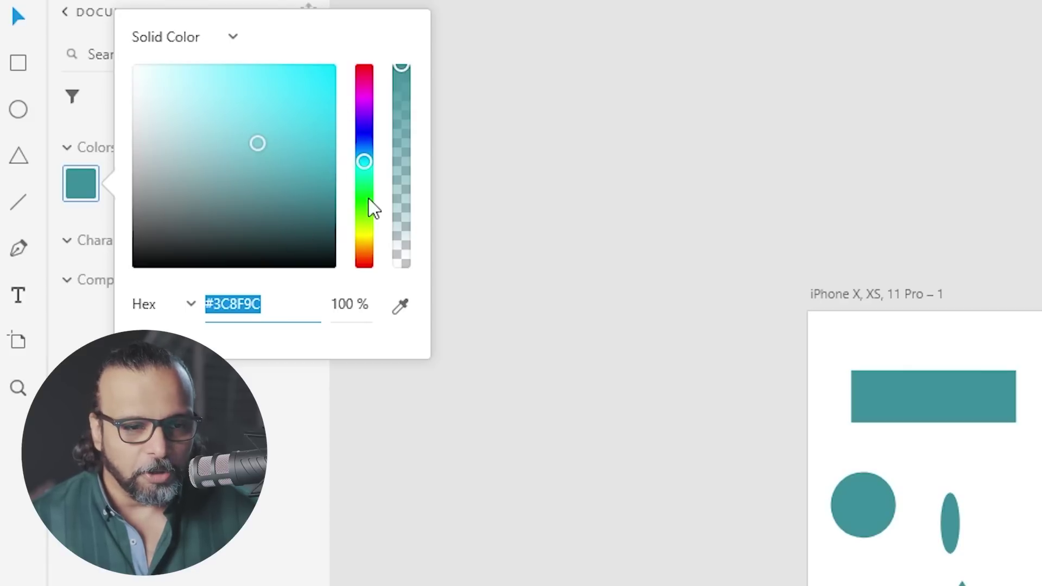
{"action": "left_click_drag", "start_coordinate": [364, 170], "coordinate": [364, 106]}
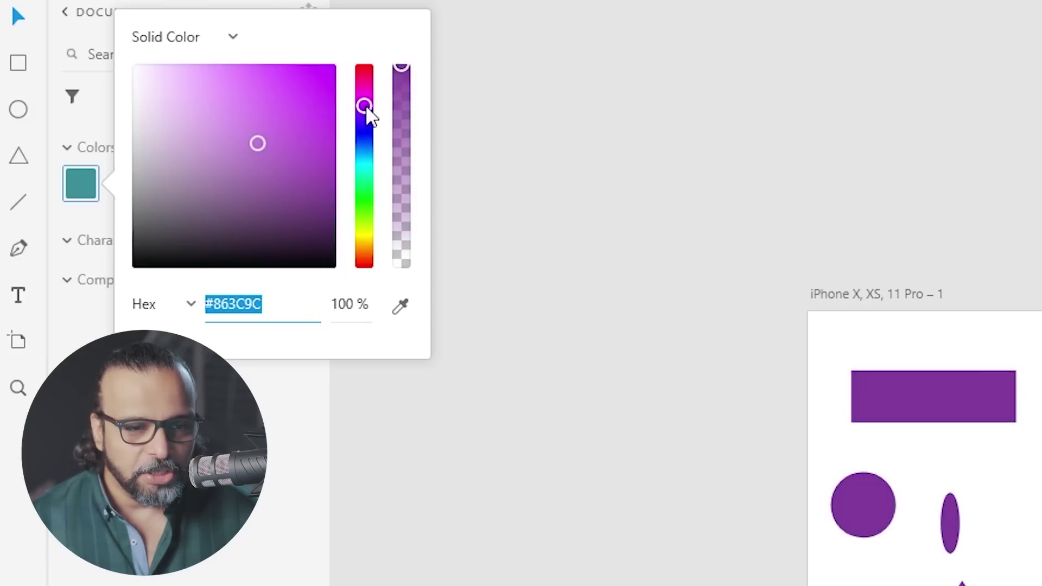
{"action": "left_click_drag", "start_coordinate": [259, 155], "coordinate": [224, 193]}
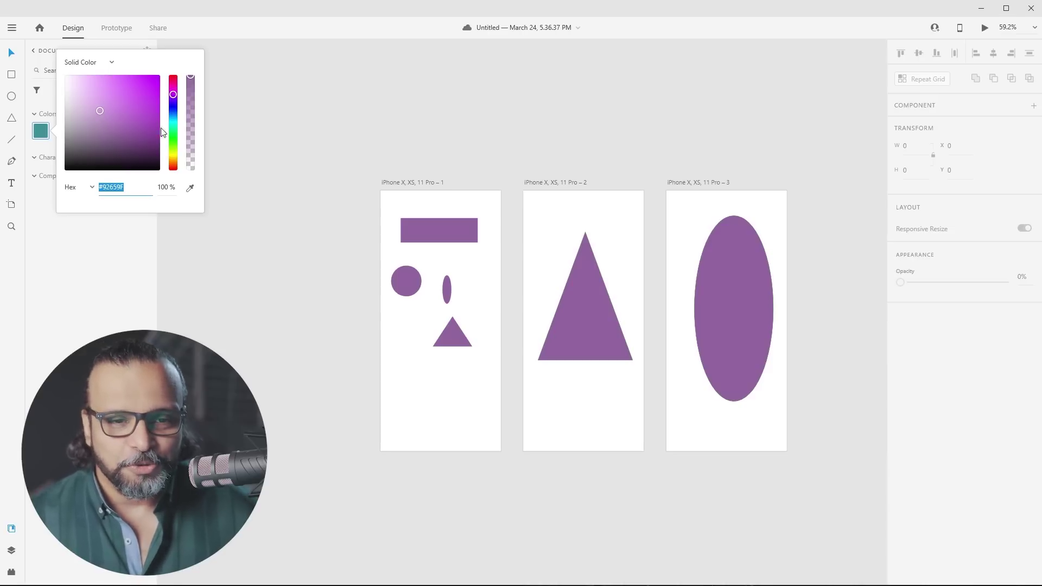
{"action": "left_click", "coordinate": [318, 113]}
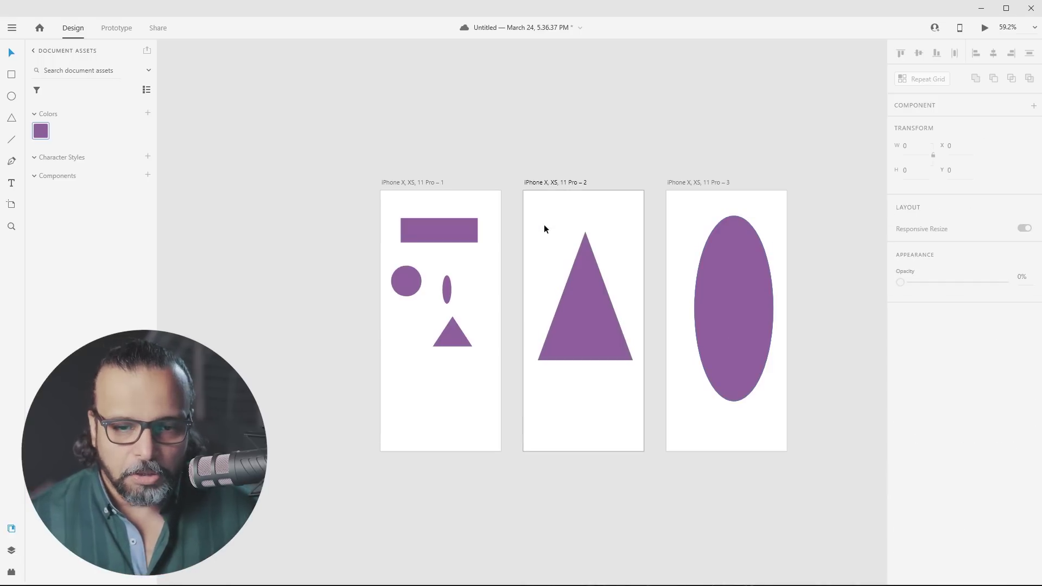
Step: Delete all the shapes from the three artboards
{"action": "left_click_drag", "start_coordinate": [536, 236], "coordinate": [792, 406]}
{"action": "key", "text": "Delete"}
{"action": "left_click_drag", "start_coordinate": [381, 347], "coordinate": [334, 213]}
{"action": "left_click", "coordinate": [478, 347]}
{"action": "key", "text": "Delete"}
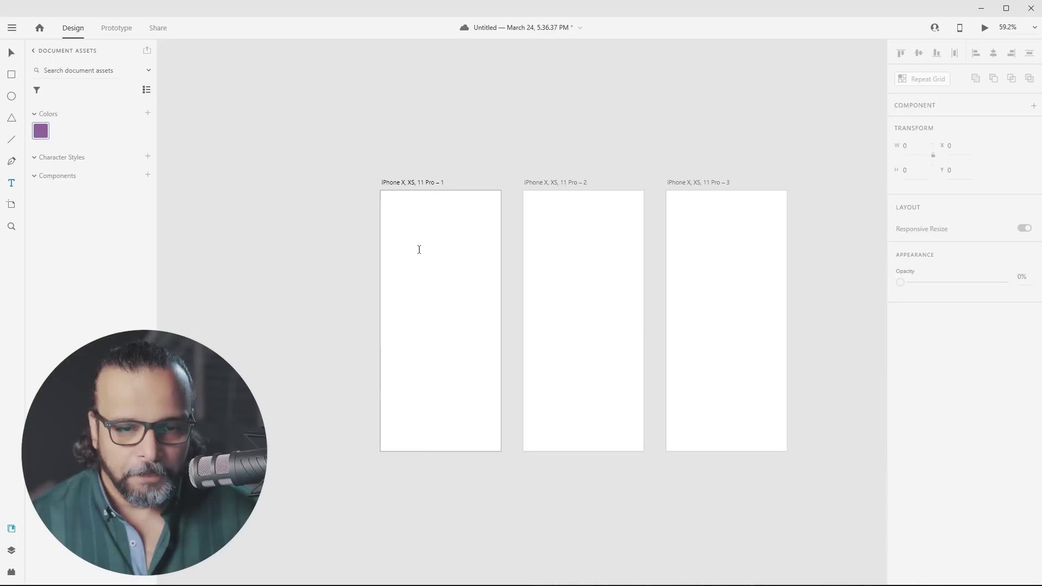
Step: Add the text "GFXMentor" near the top of the first artboard and enlarge it to font size 37
{"action": "scroll", "coordinate": [419, 251], "scroll_direction": "up", "scroll_amount": 4}
{"action": "left_click", "coordinate": [377, 203]}
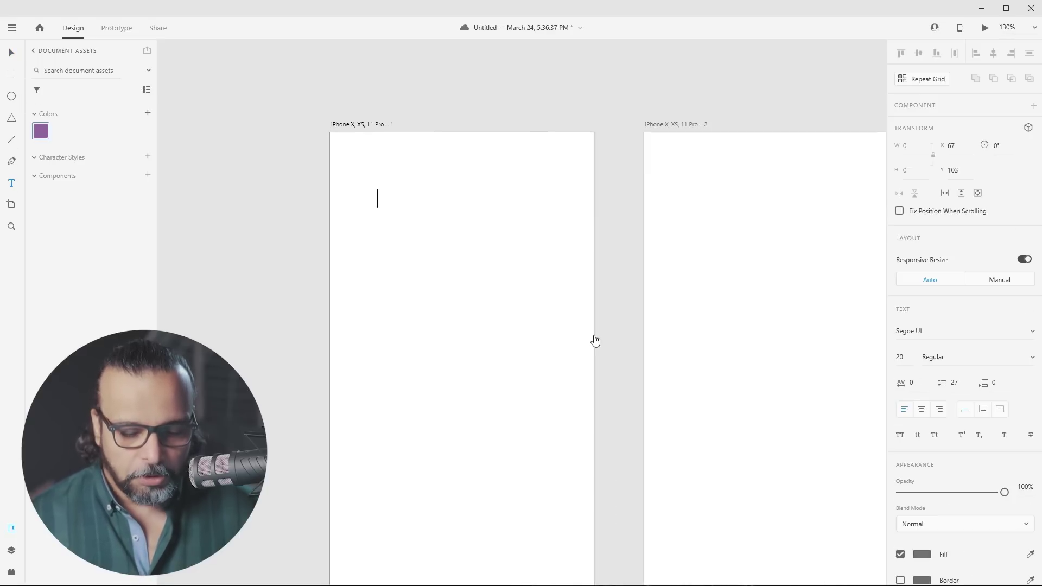
{"action": "type", "text": "GFX"}
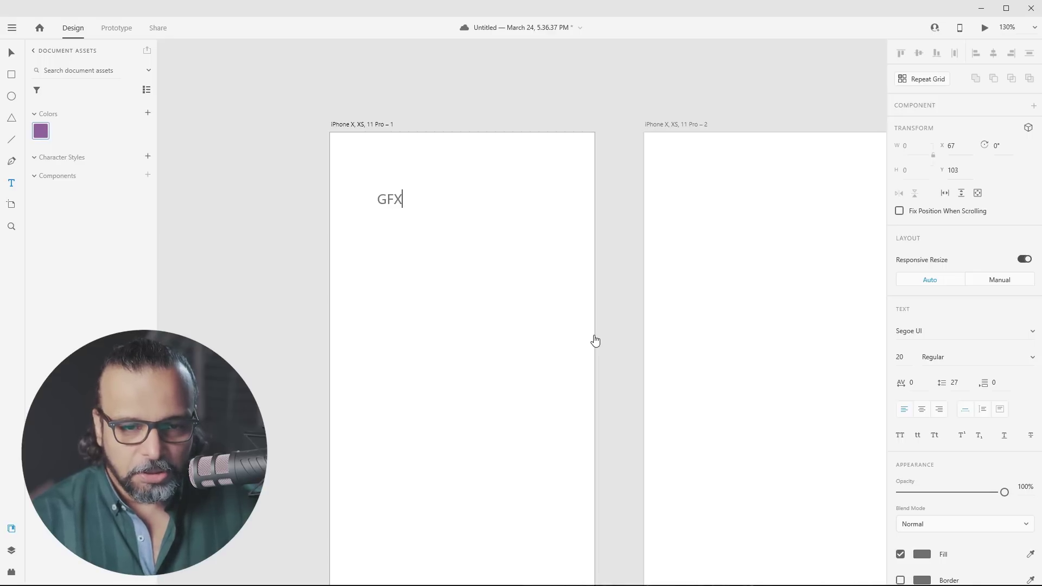
{"action": "type", "text": "Mentor"}
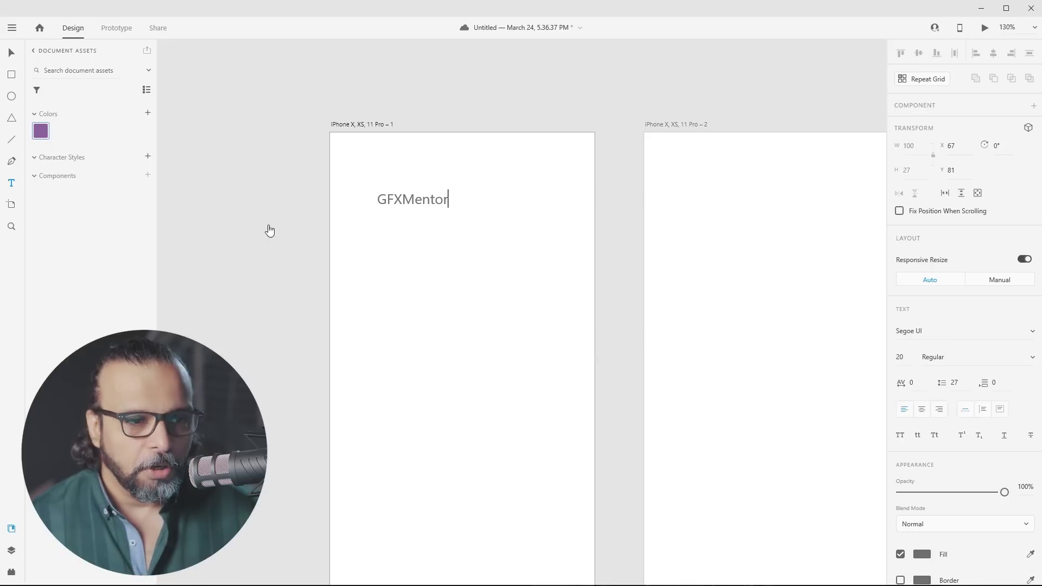
{"action": "left_click", "coordinate": [11, 55]}
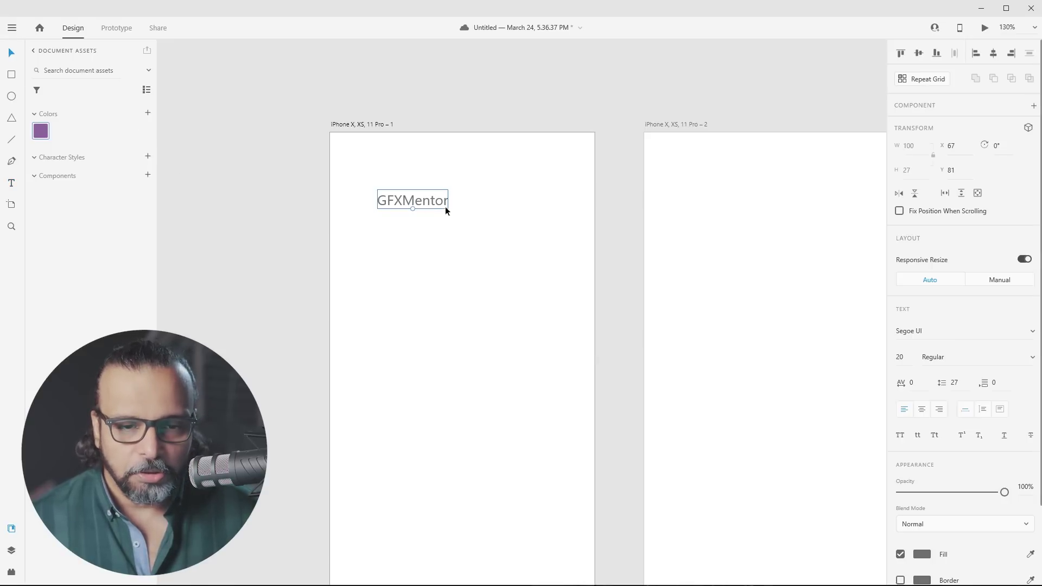
{"action": "left_click_drag", "start_coordinate": [412, 208], "coordinate": [473, 193]}
Step: Set the GFXMentor text's font to Calibri with the Bold style
{"action": "scroll", "coordinate": [964, 467], "scroll_direction": "down", "scroll_amount": 2}
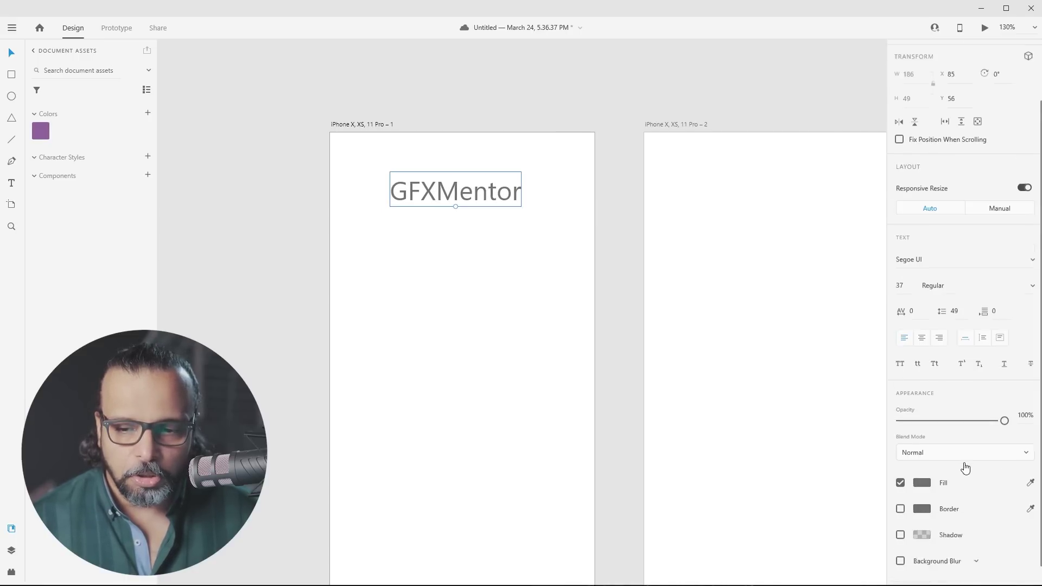
{"action": "scroll", "coordinate": [964, 468], "scroll_direction": "down", "scroll_amount": 1}
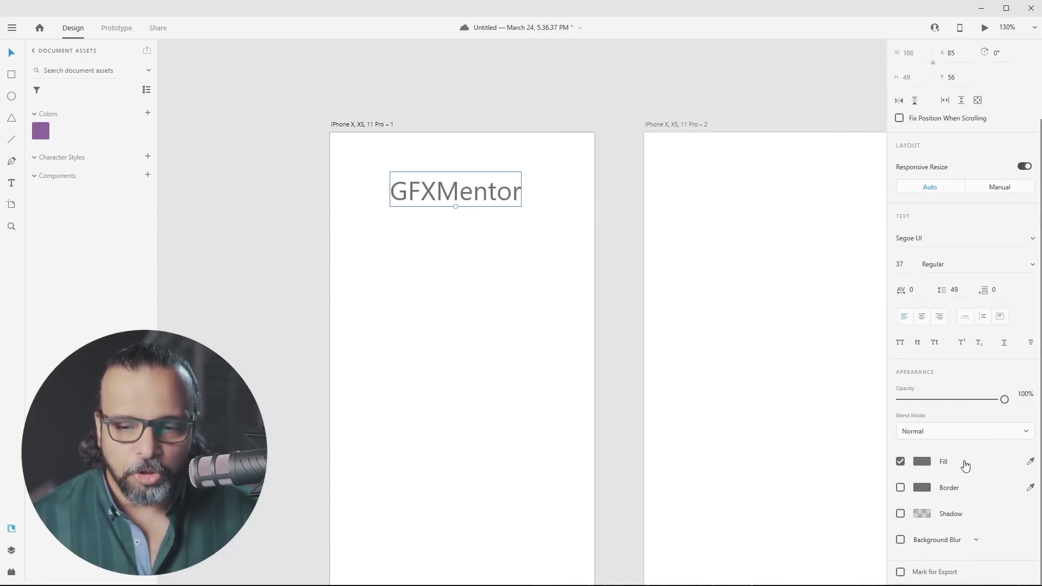
{"action": "left_click", "coordinate": [1030, 244]}
{"action": "left_click_drag", "start_coordinate": [1032, 308], "coordinate": [1032, 128]}
{"action": "left_click", "coordinate": [909, 157]}
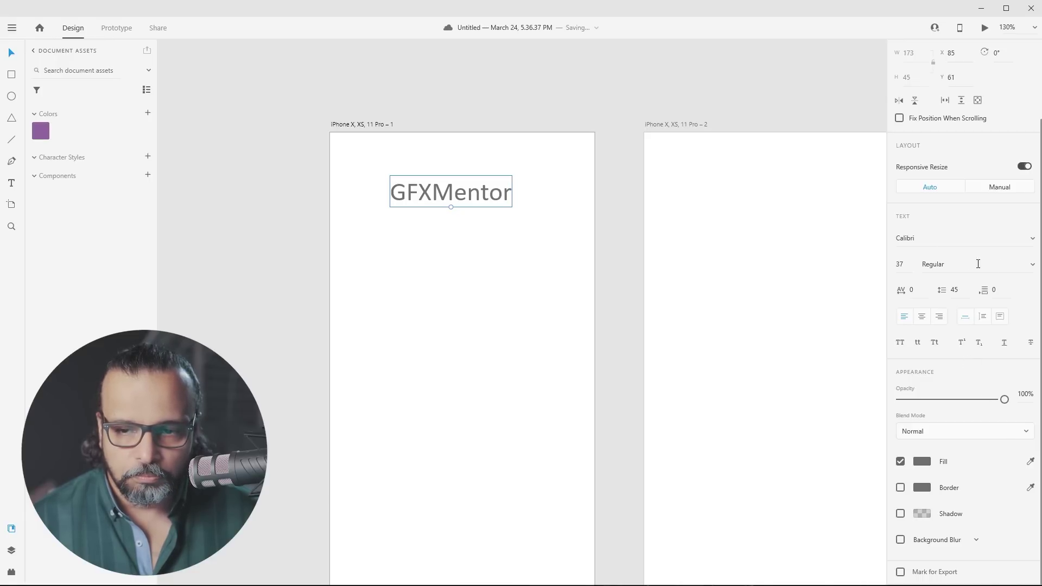
{"action": "left_click", "coordinate": [1033, 269]}
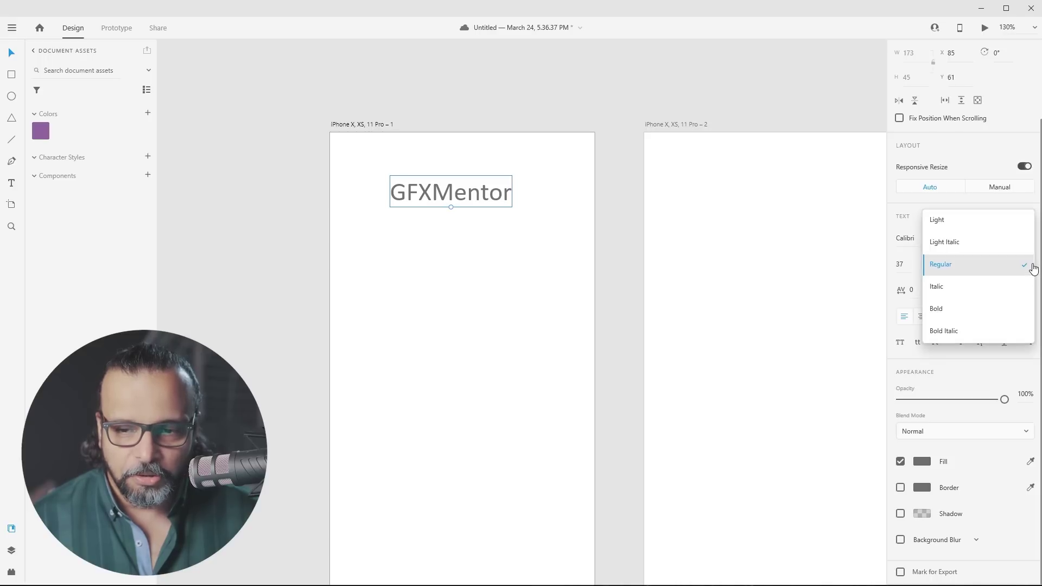
{"action": "left_click", "coordinate": [956, 308]}
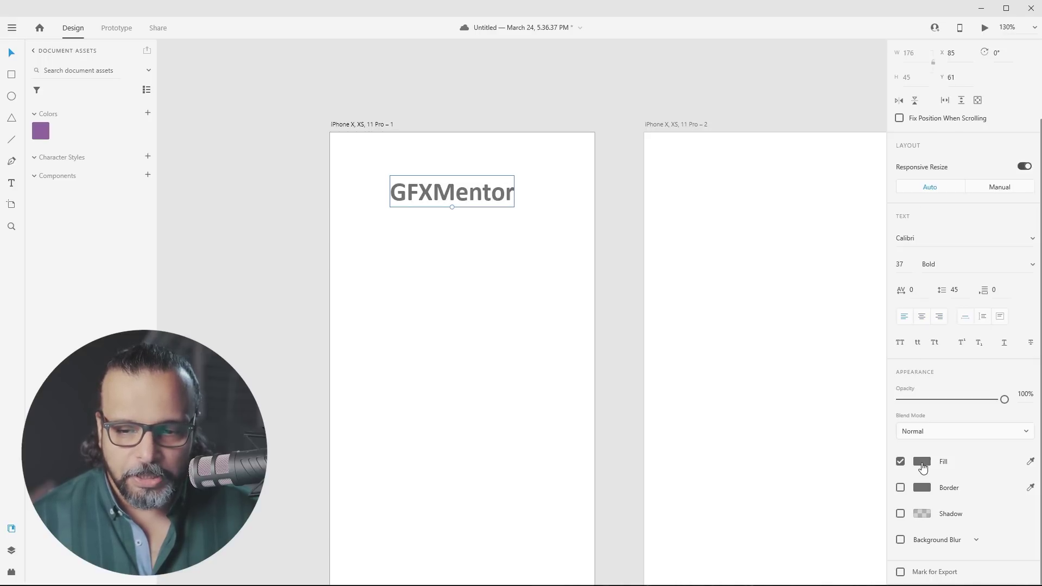
Step: Change the GFXMentor text's fill to an olive green, about #909E67
{"action": "left_click", "coordinate": [922, 462]}
{"action": "left_click", "coordinate": [866, 457]}
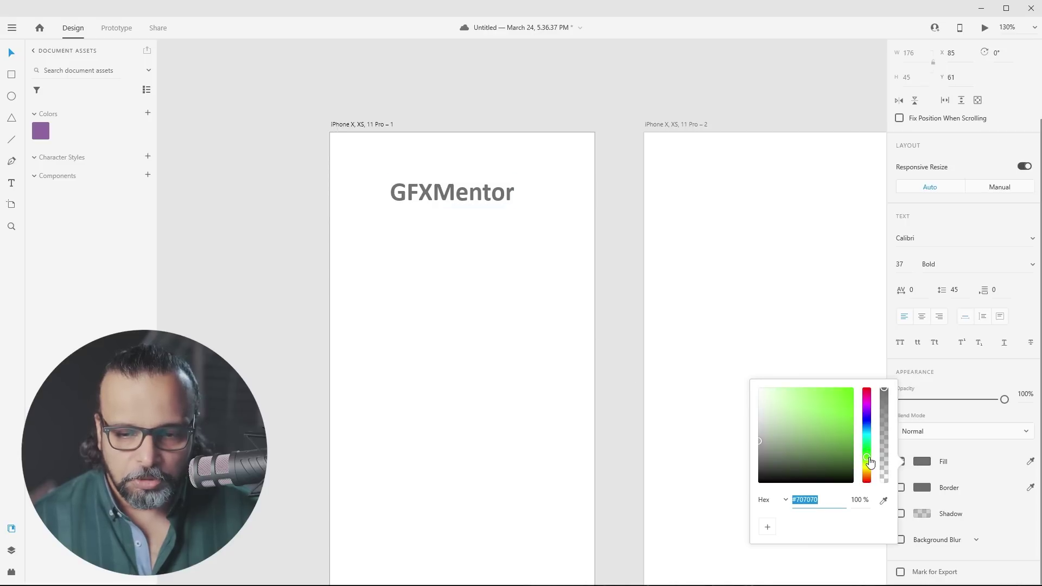
{"action": "left_click", "coordinate": [793, 441]}
{"action": "left_click_drag", "start_coordinate": [796, 446], "coordinate": [792, 428]}
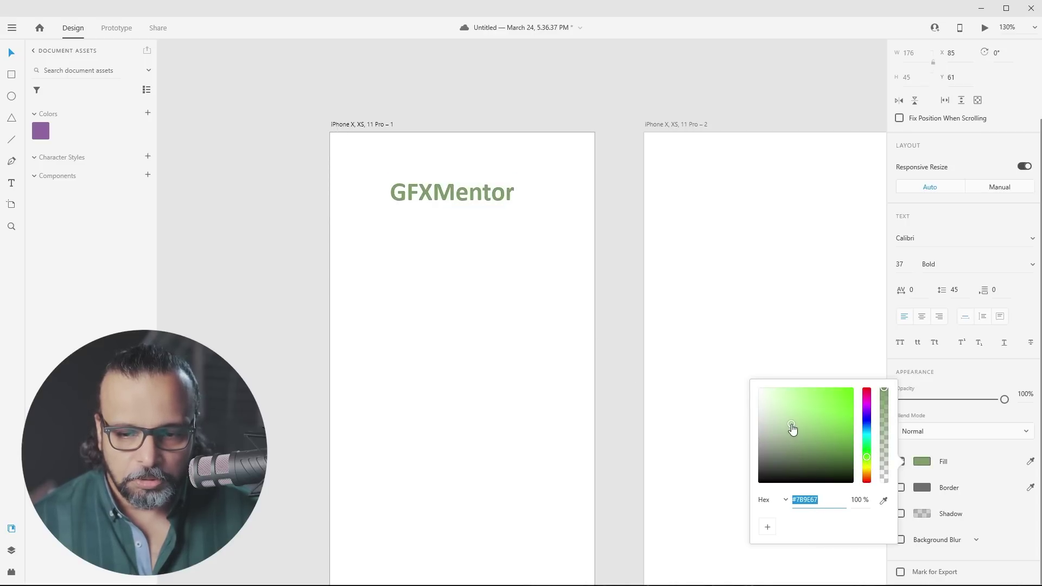
{"action": "left_click_drag", "start_coordinate": [870, 458], "coordinate": [866, 464]}
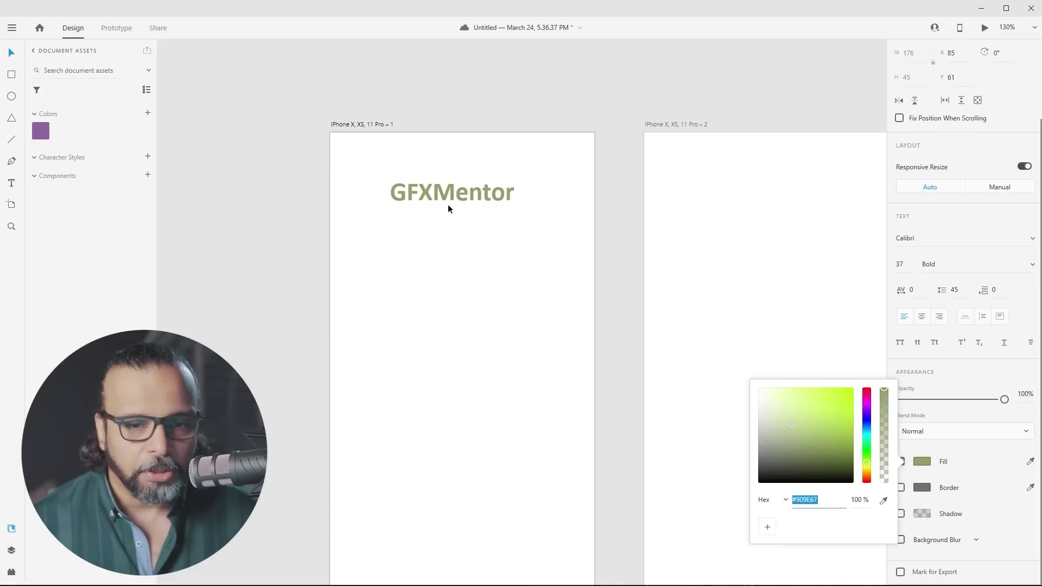
Step: Move the GFXMentor text higher on the first artboard, to about X 107, Y 35
{"action": "left_click_drag", "start_coordinate": [457, 199], "coordinate": [462, 194]}
{"action": "left_click", "coordinate": [510, 232]}
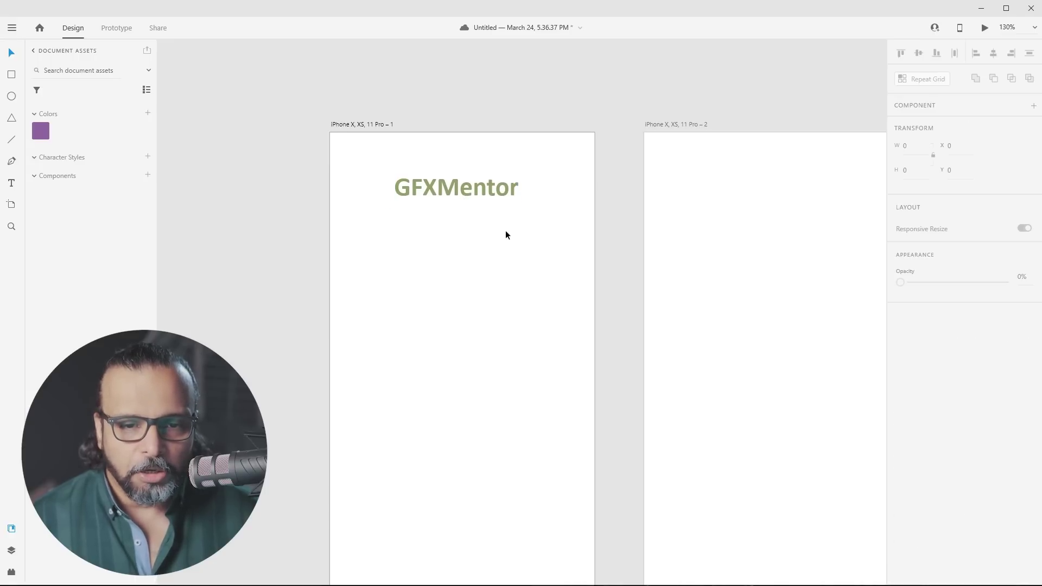
{"action": "scroll", "coordinate": [447, 184], "scroll_direction": "up", "scroll_amount": 6}
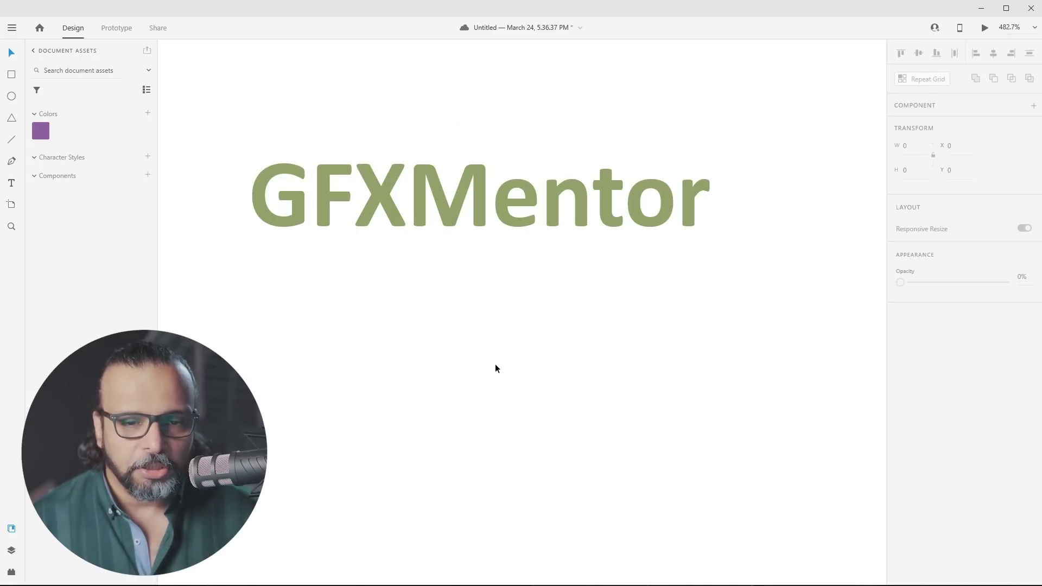
{"action": "left_click_drag", "start_coordinate": [375, 135], "coordinate": [415, 83]}
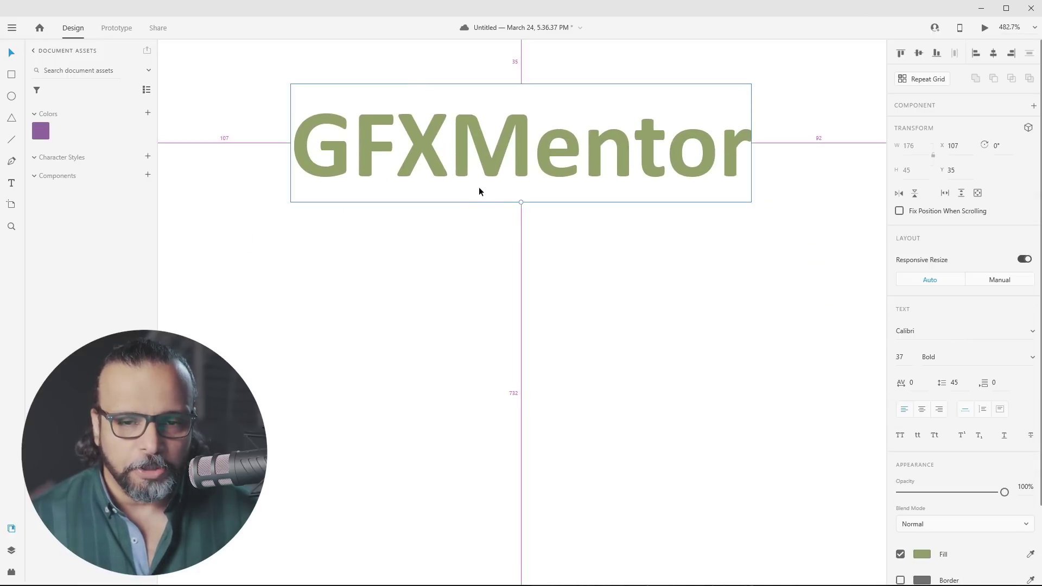
{"action": "scroll", "coordinate": [479, 193], "scroll_direction": "down", "scroll_amount": 4}
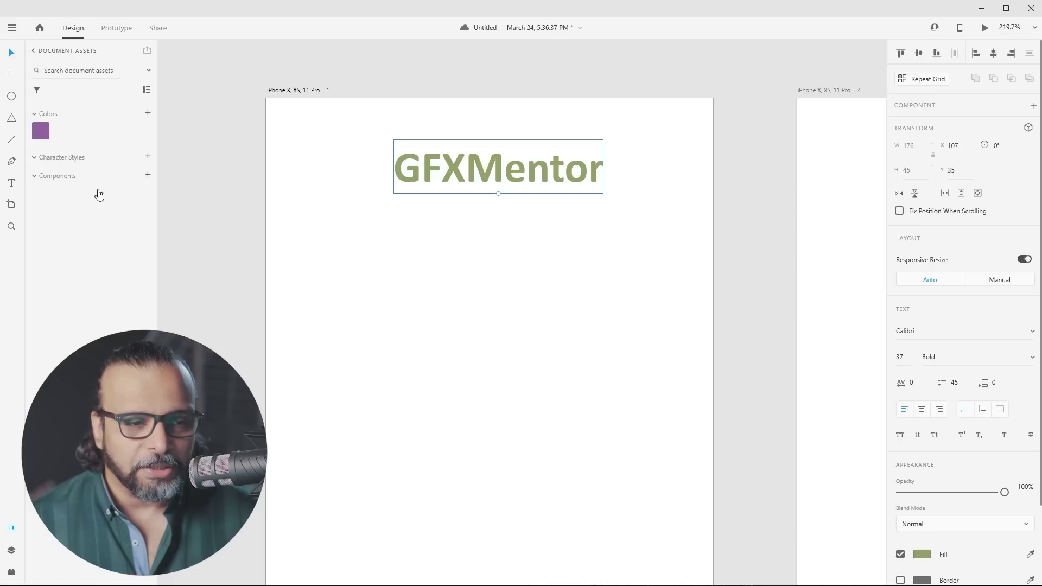
Step: Save the GFXMentor text's green color and its character style as document assets
{"action": "left_click", "coordinate": [148, 113]}
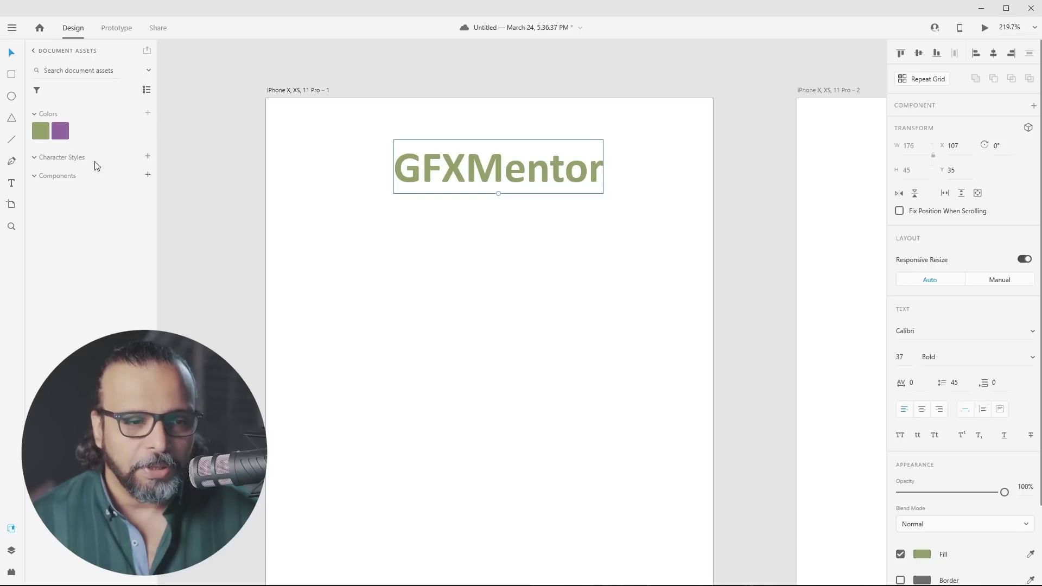
{"action": "left_click", "coordinate": [148, 157]}
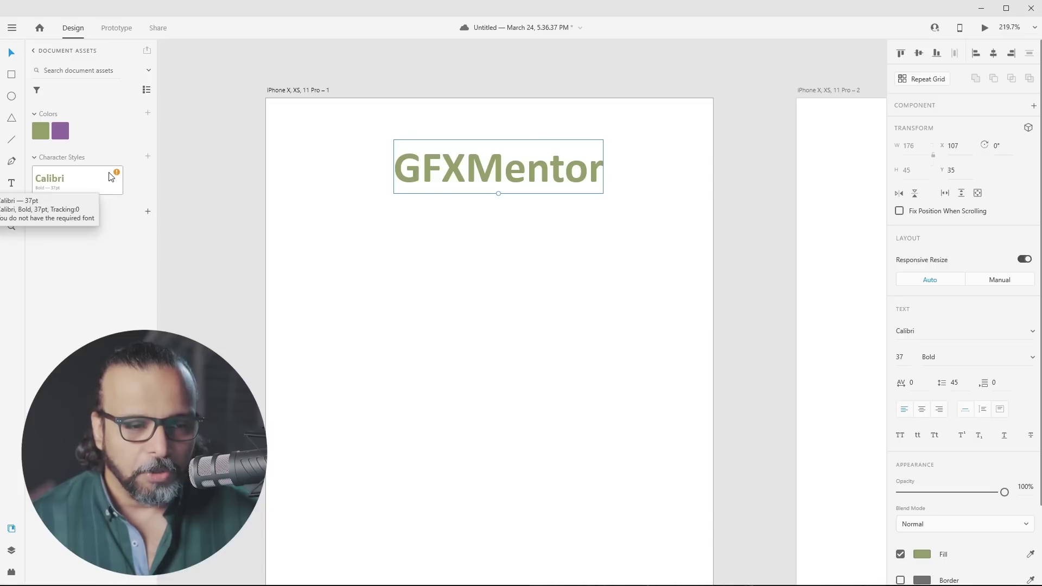
{"action": "scroll", "coordinate": [499, 158], "scroll_direction": "up", "scroll_amount": 4}
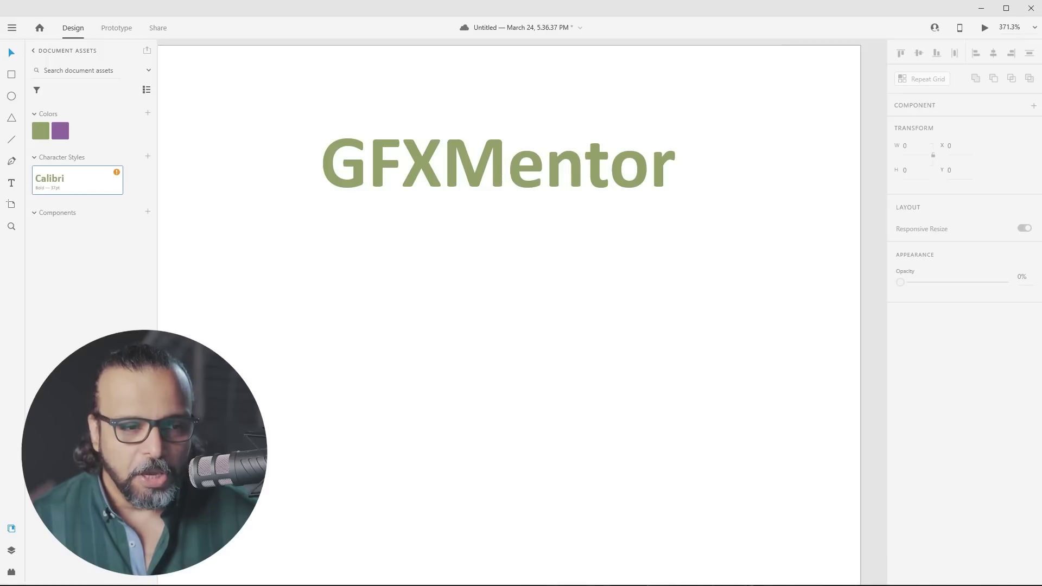
Step: Add the text "this is text" below GFXMentor on the first artboard and position it at about X 83, Y 145
{"action": "left_click", "coordinate": [406, 419]}
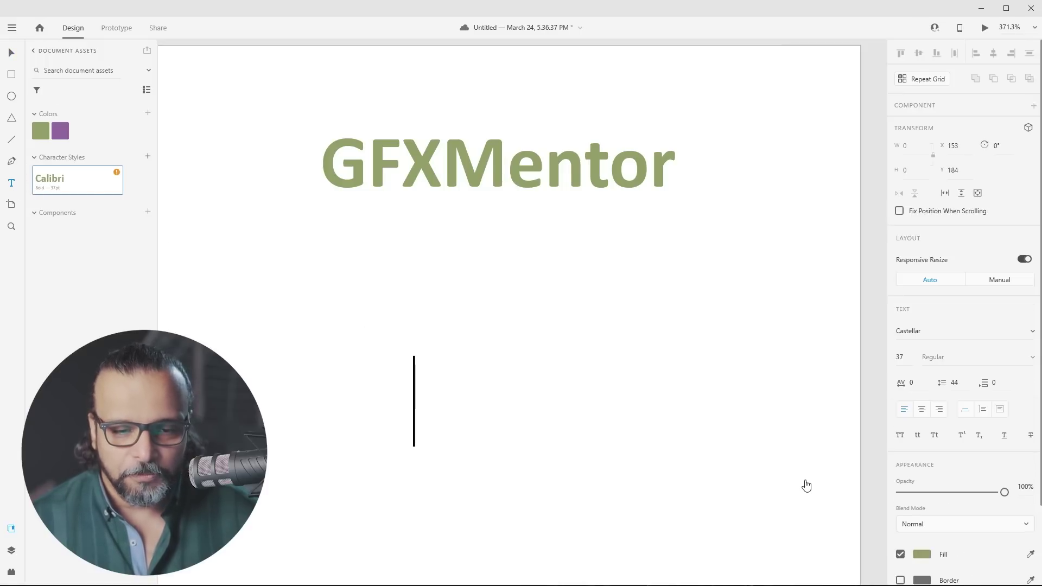
{"action": "type", "text": "TH"}
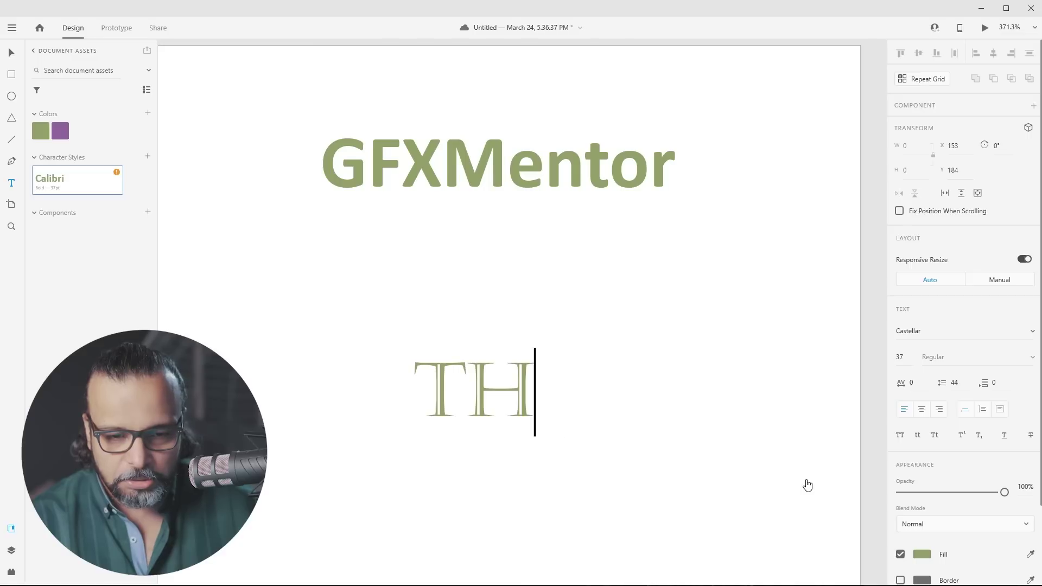
{"action": "type", "text": "IS IS TEXT"}
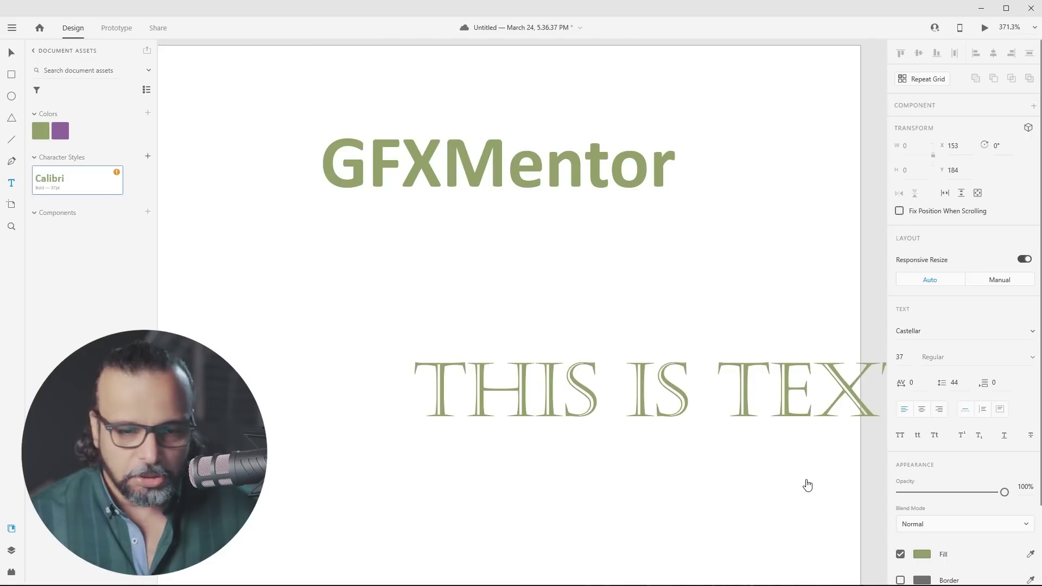
{"action": "key", "text": "Escape"}
{"action": "left_click_drag", "start_coordinate": [620, 408], "coordinate": [480, 396]}
Step: Change the "this is text" fill to a near-black, about #161713, and set its font size to 20
{"action": "left_click", "coordinate": [925, 558]}
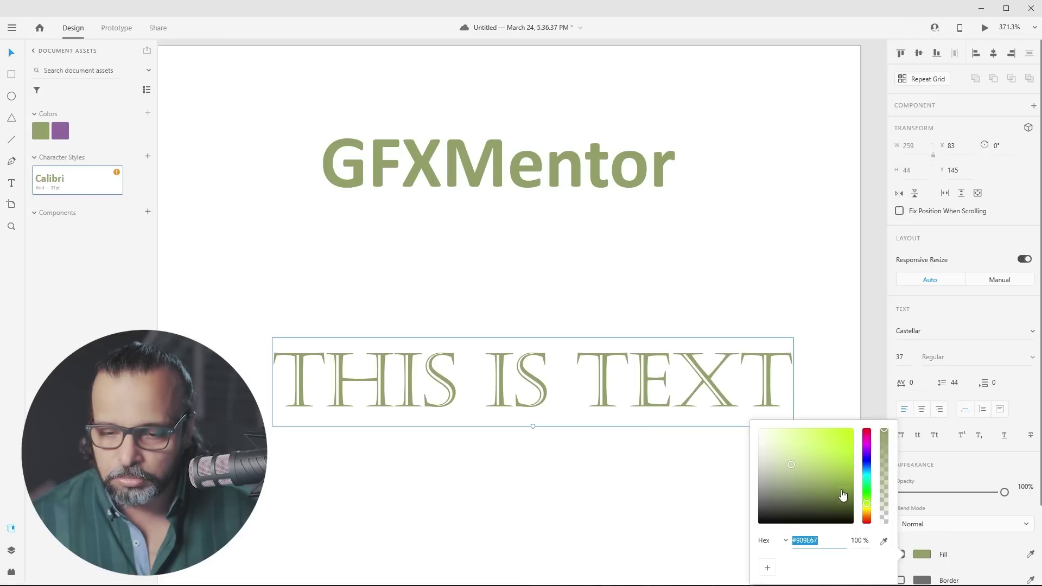
{"action": "left_click", "coordinate": [774, 515]}
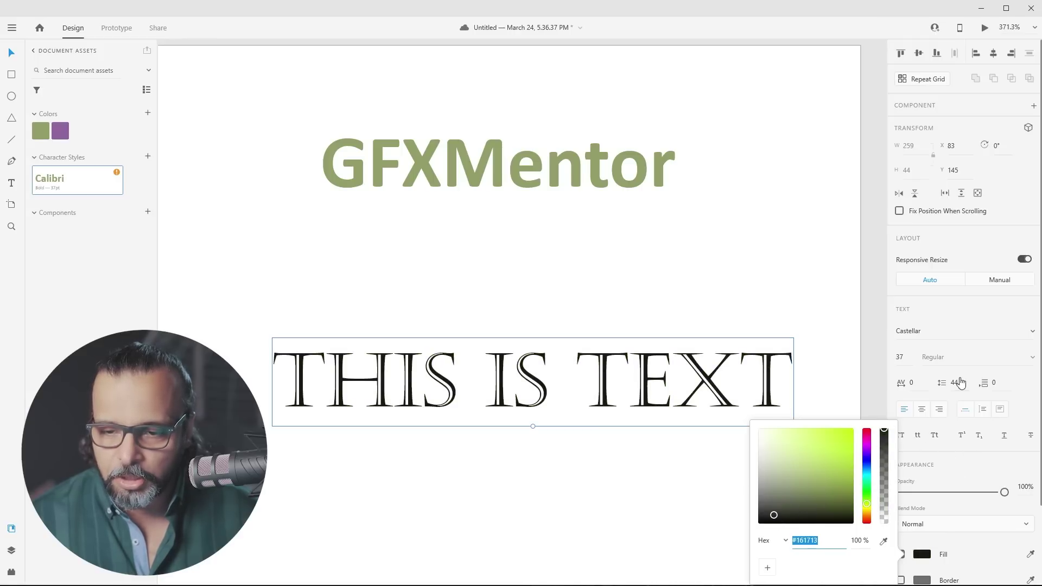
{"action": "left_click", "coordinate": [909, 355]}
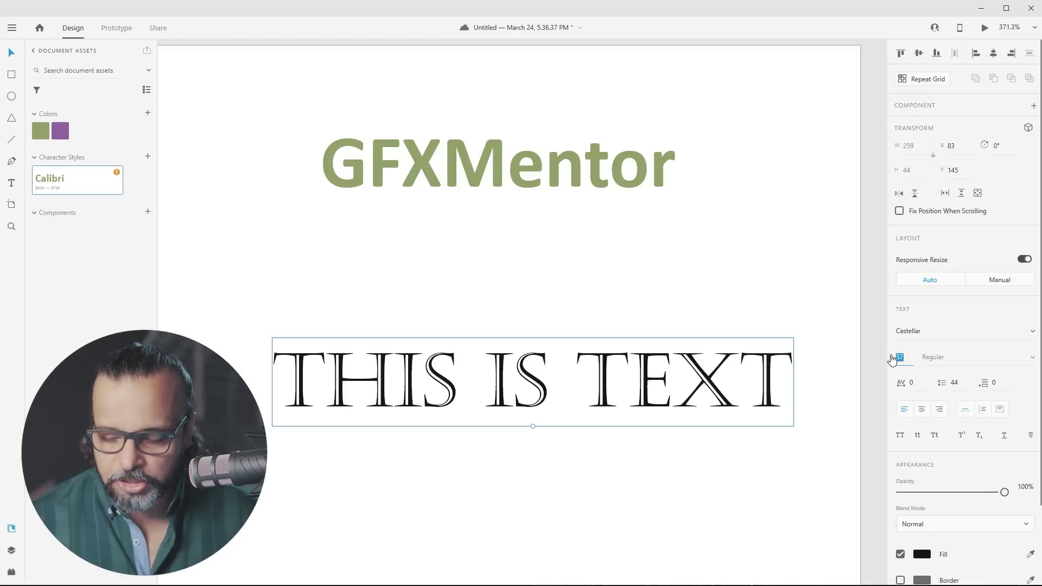
{"action": "key", "text": "Return"}
Step: Move "this is text" up beneath GFXMentor, to about X 118, Y 86, and apply the saved Calibri character style to it
{"action": "left_click_drag", "start_coordinate": [472, 405], "coordinate": [564, 303]}
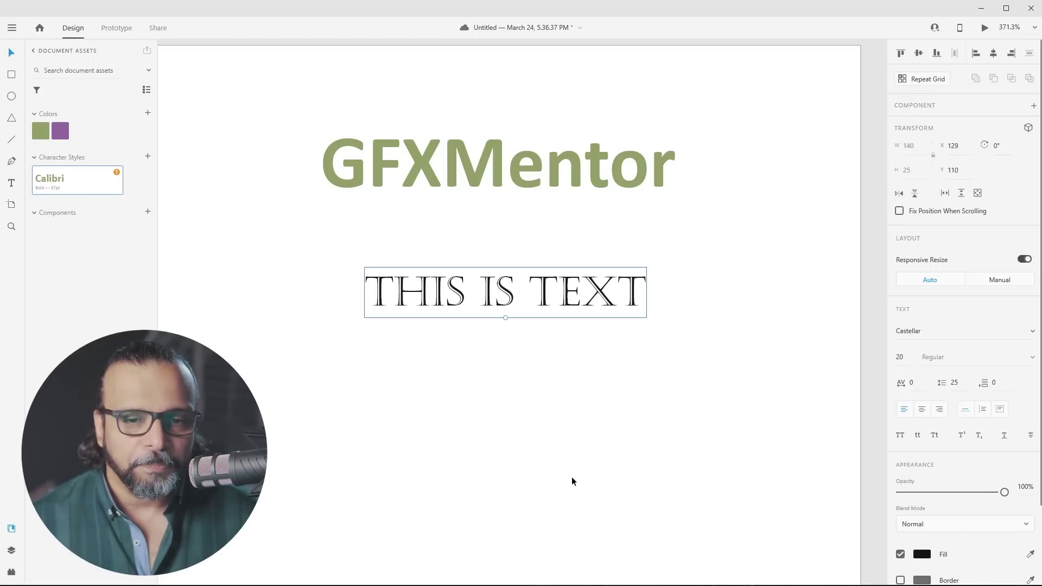
{"action": "mouse_move", "coordinate": [446, 298]}
{"action": "left_mouse_down"}
{"action": "mouse_move", "coordinate": [391, 297]}
{"action": "mouse_move", "coordinate": [447, 297]}
{"action": "mouse_move", "coordinate": [433, 296]}
{"action": "left_mouse_up"}
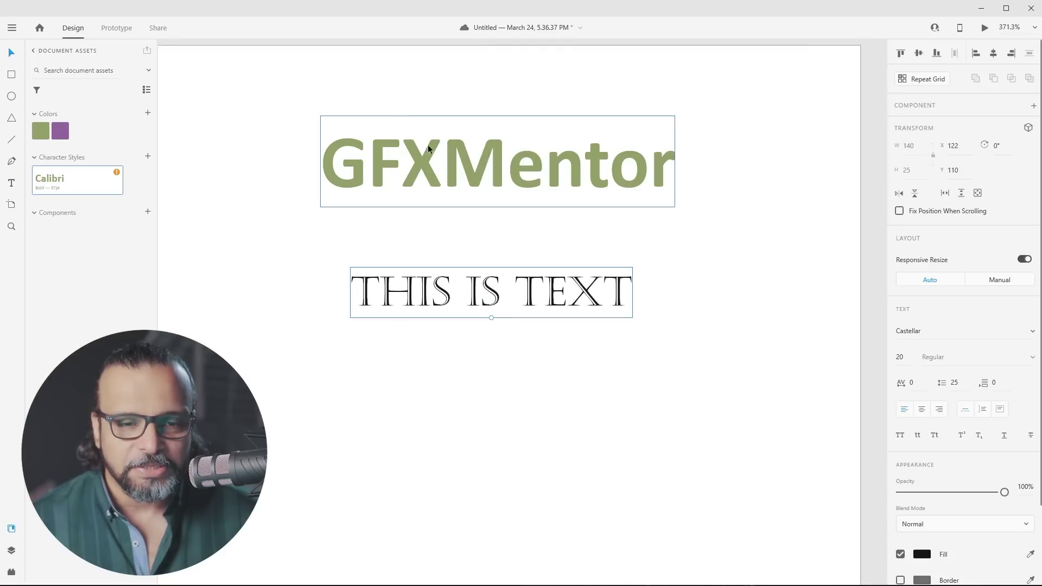
{"action": "left_click", "coordinate": [55, 184]}
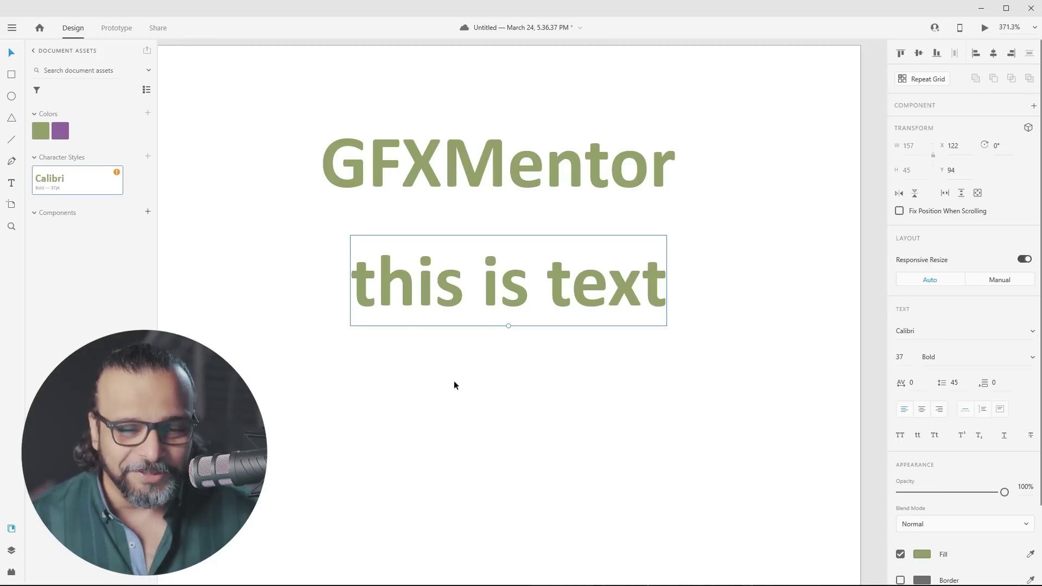
{"action": "mouse_move", "coordinate": [481, 278]}
{"action": "left_mouse_down"}
{"action": "mouse_move", "coordinate": [486, 286]}
{"action": "mouse_move", "coordinate": [477, 261]}
{"action": "left_mouse_up"}
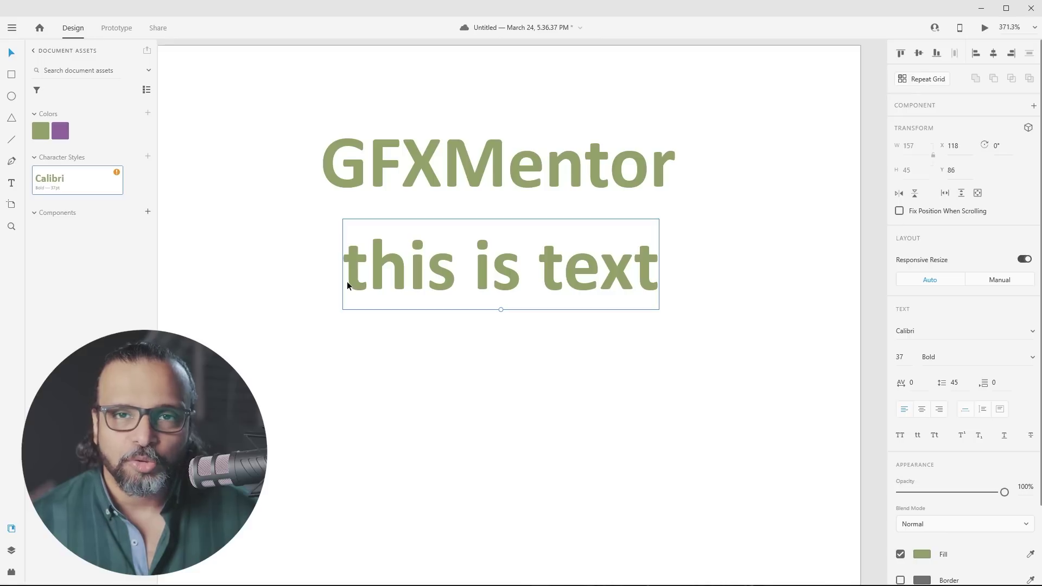
Step: Edit the saved Calibri character style in the document assets, setting its font size to 20
{"action": "right_click", "coordinate": [73, 177]}
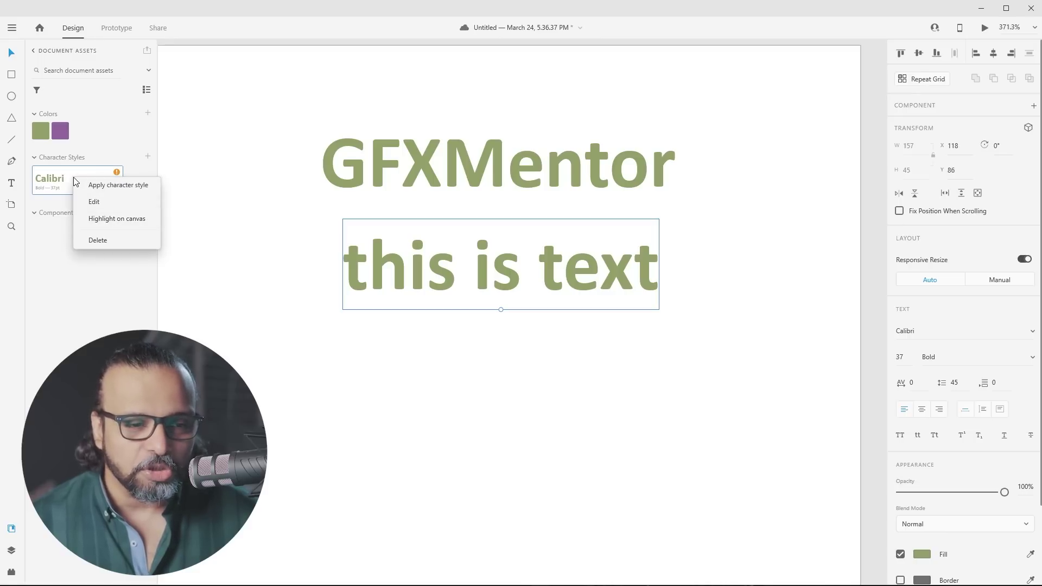
{"action": "left_click", "coordinate": [94, 202]}
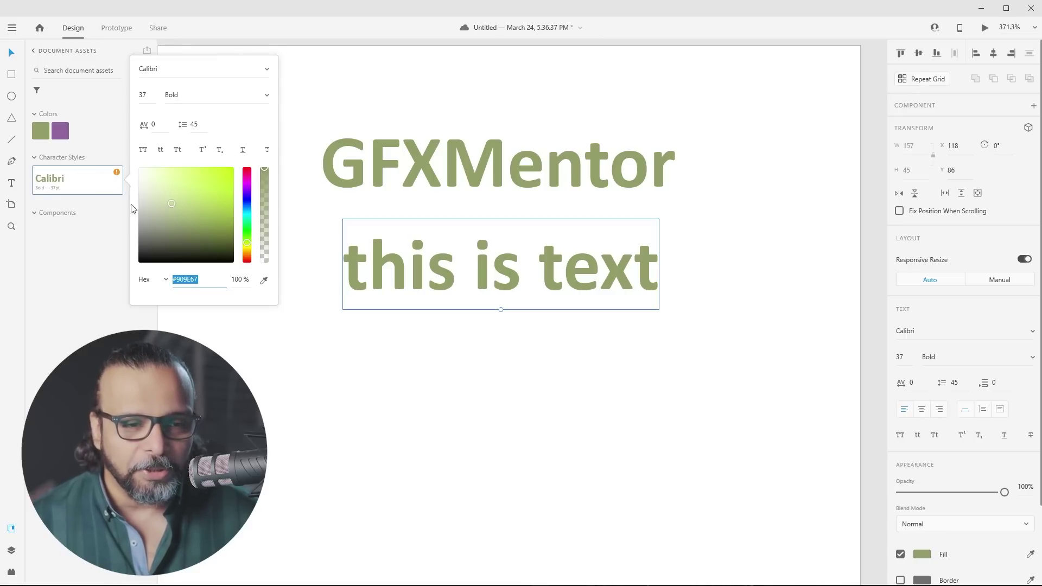
{"action": "left_click_drag", "start_coordinate": [151, 94], "coordinate": [133, 92]}
{"action": "type", "text": "20"}
{"action": "key", "text": "Return"}
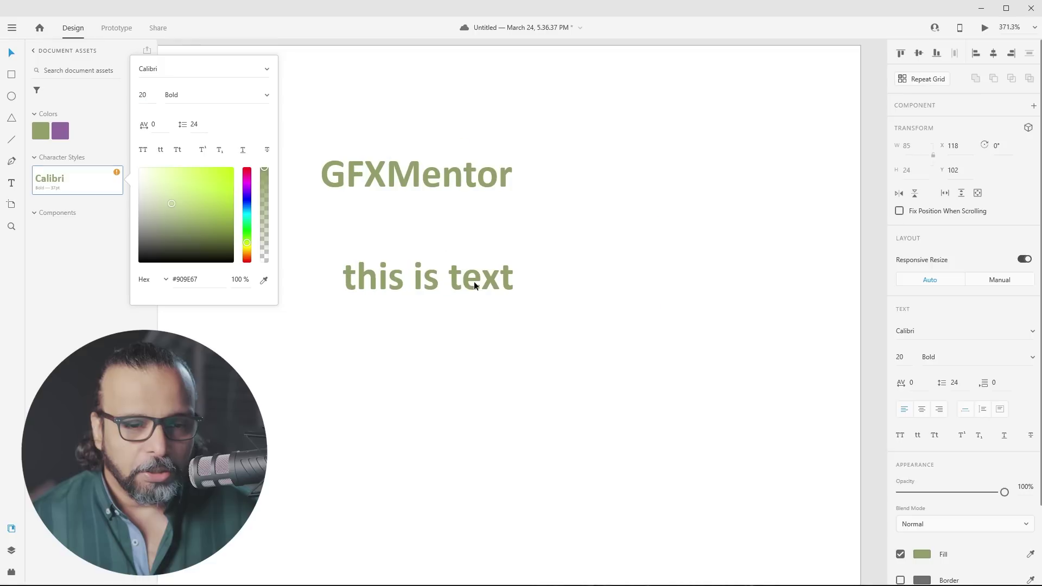
{"action": "left_click", "coordinate": [575, 425]}
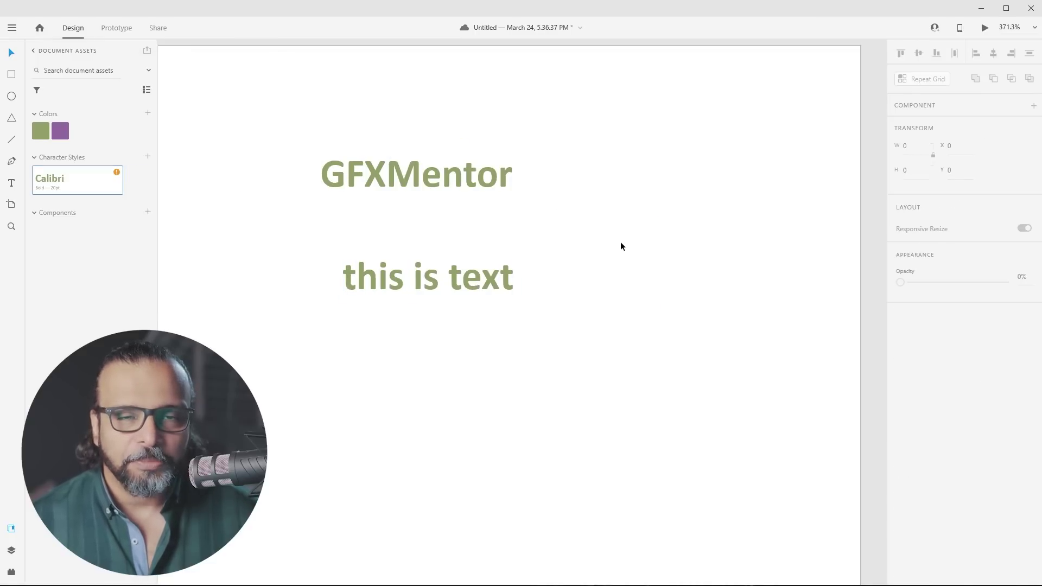
{"action": "scroll", "coordinate": [513, 269], "scroll_direction": "down", "scroll_amount": 3}
{"action": "scroll", "coordinate": [512, 270], "scroll_direction": "down", "scroll_amount": 3}
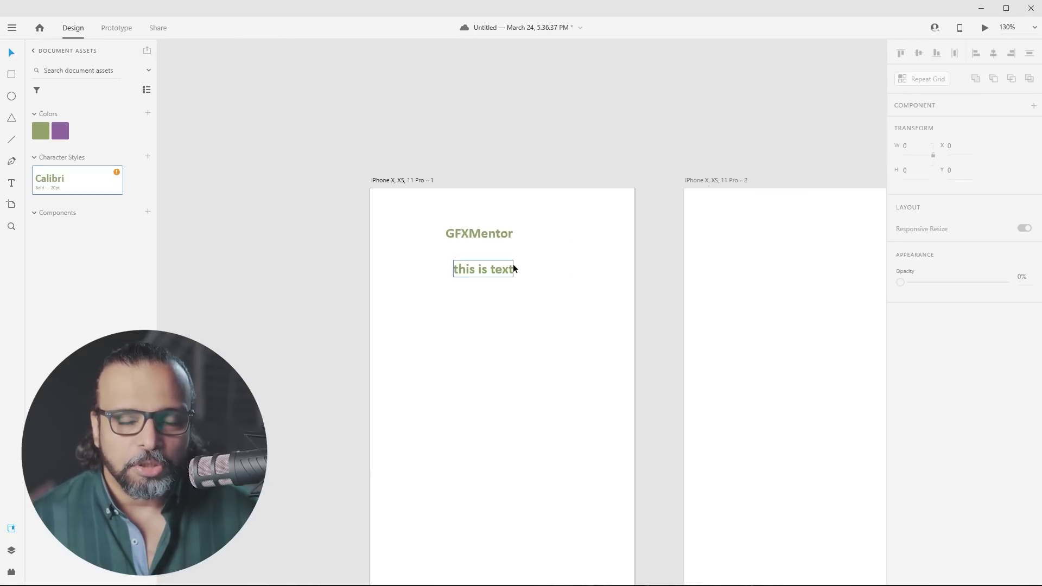